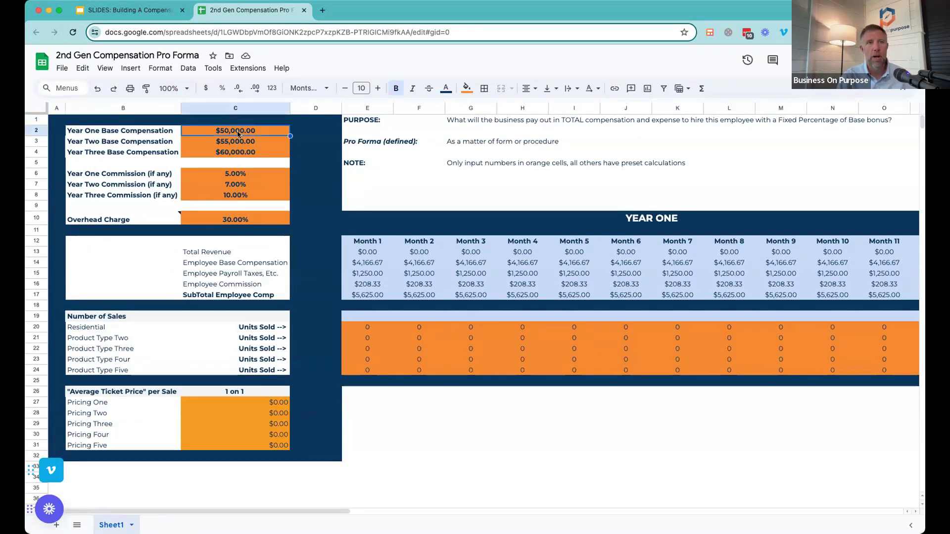
- Set the Year One Commission to 10%
left_click(100, 132)
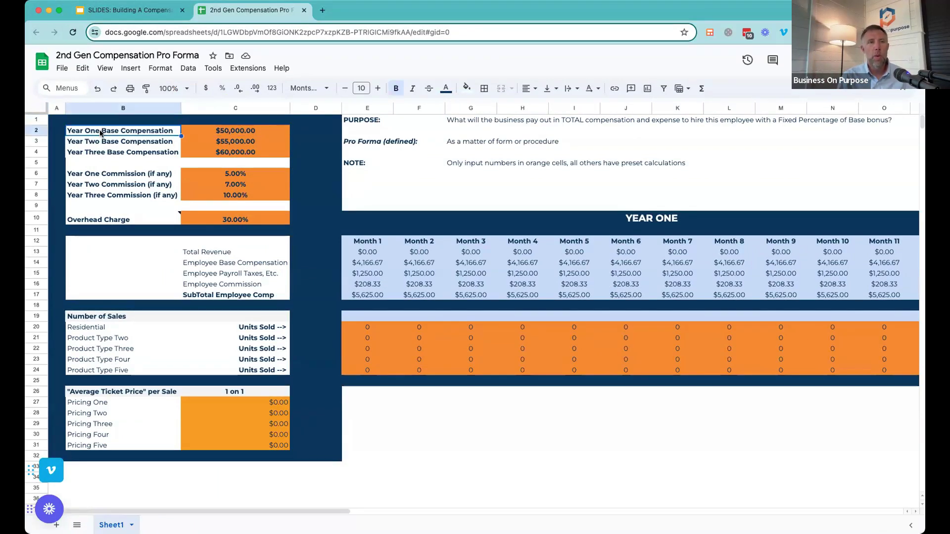
left_click(239, 134)
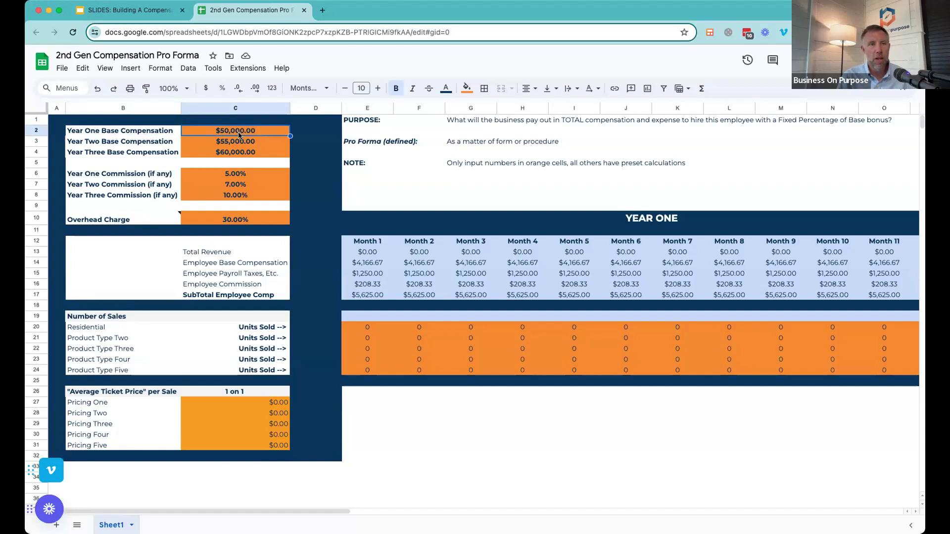
left_click(232, 176)
type("10")
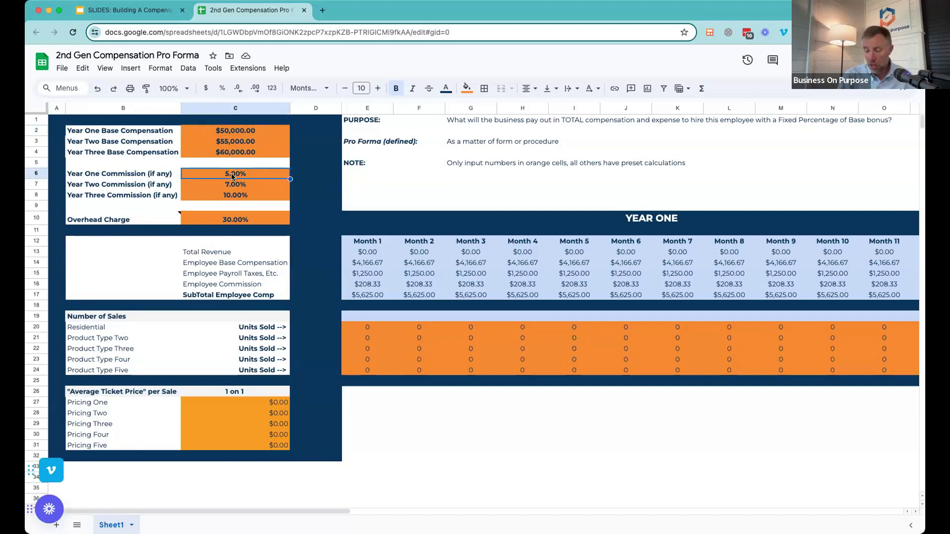
key("Return")
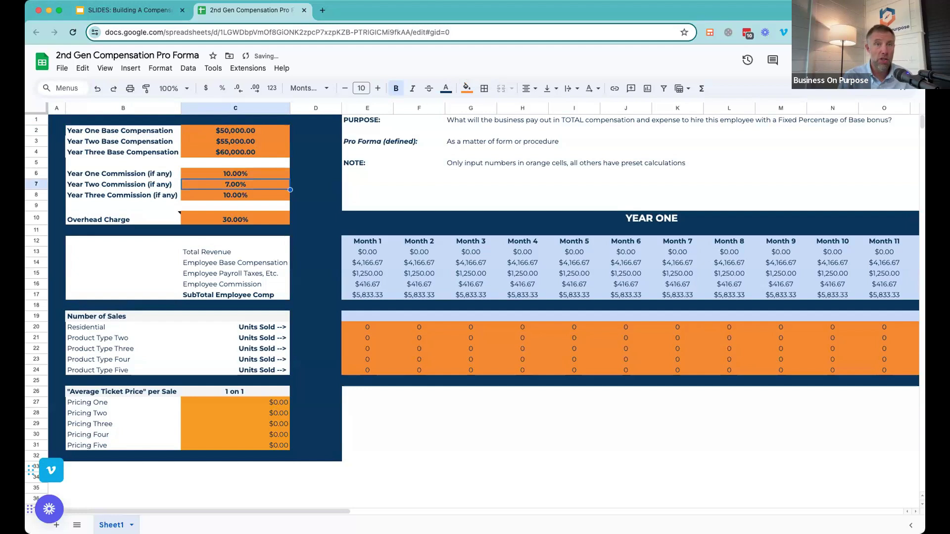
- Restore the Year One Commission to 5%
left_click(231, 172)
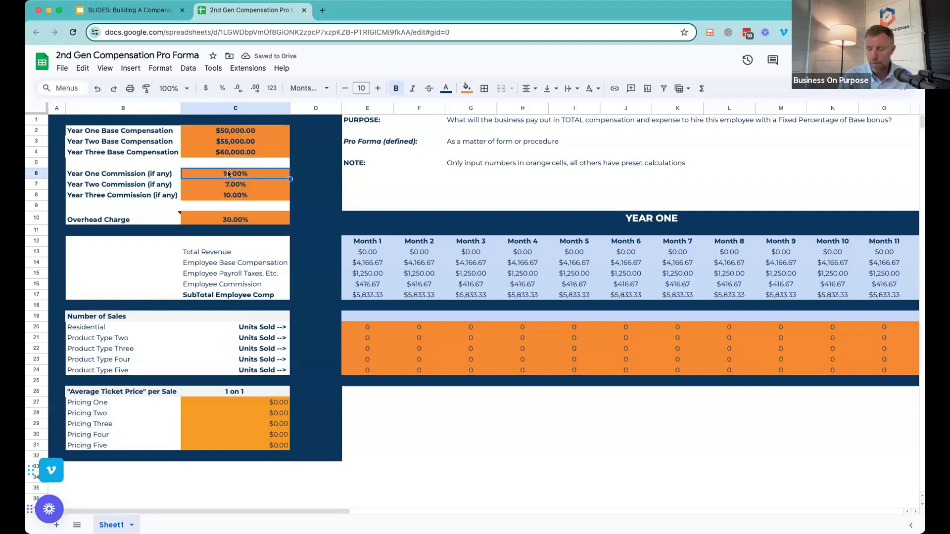
type("5")
key("Return")
- Read the Overhead Charge note, and examine the Year One Total Revenue row, the Residential units row and the Pricing One cell
left_click(232, 221)
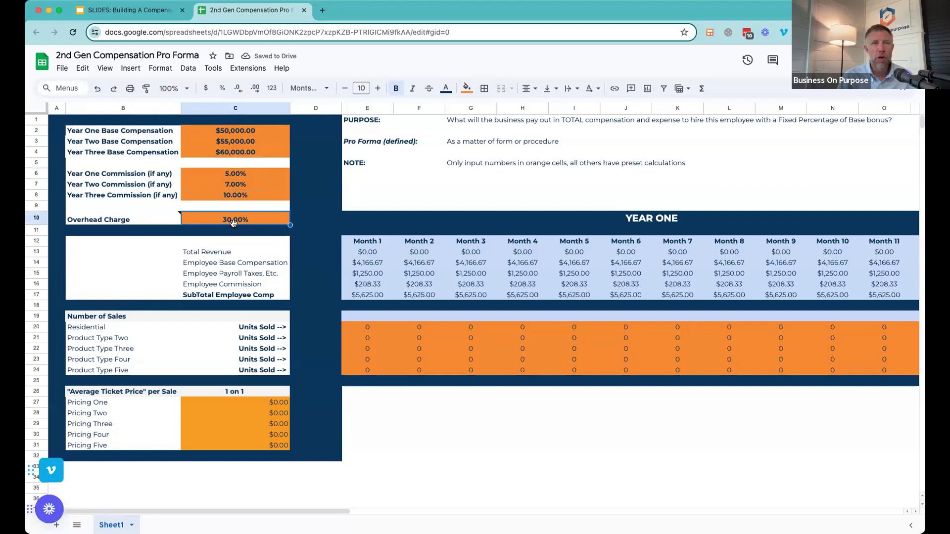
left_click(155, 222)
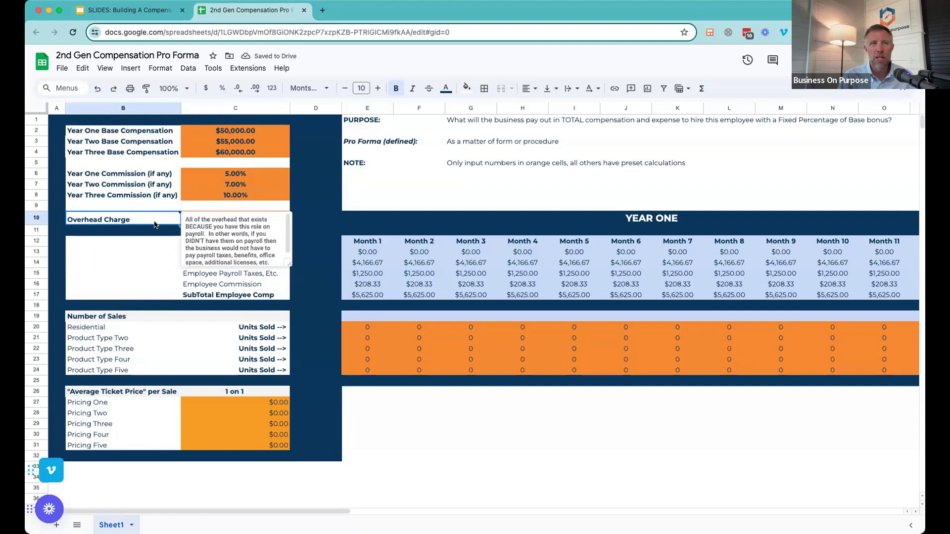
scroll(229, 252, "down", 1)
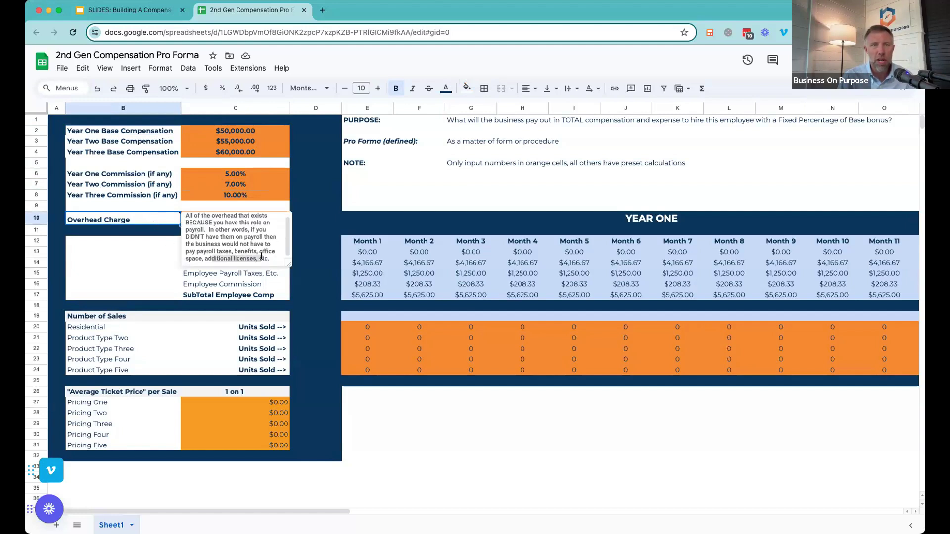
left_click(146, 206)
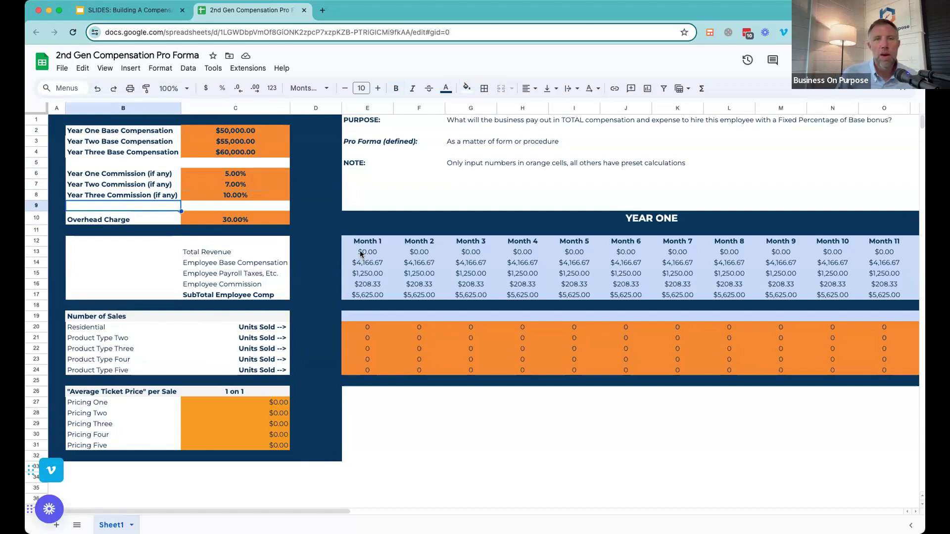
left_click_drag(362, 252, 595, 253)
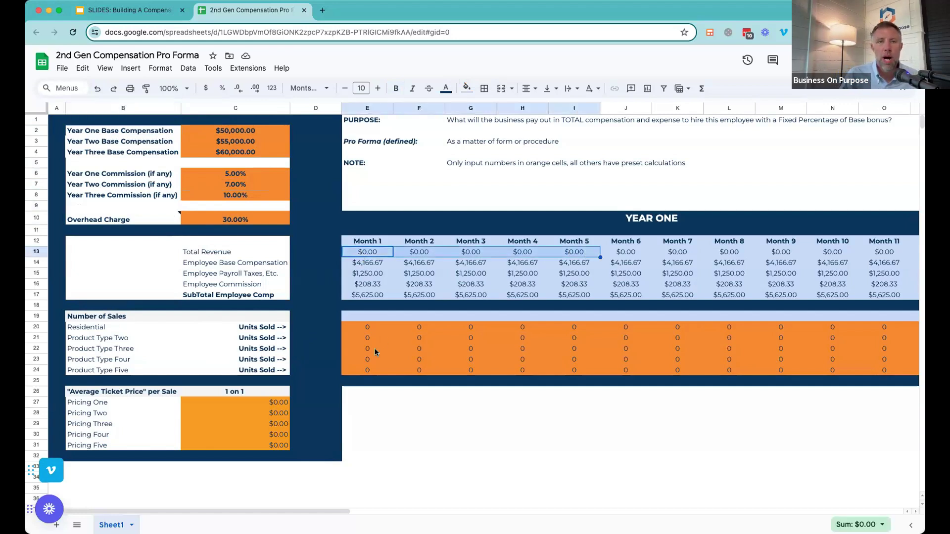
left_click_drag(367, 327, 534, 327)
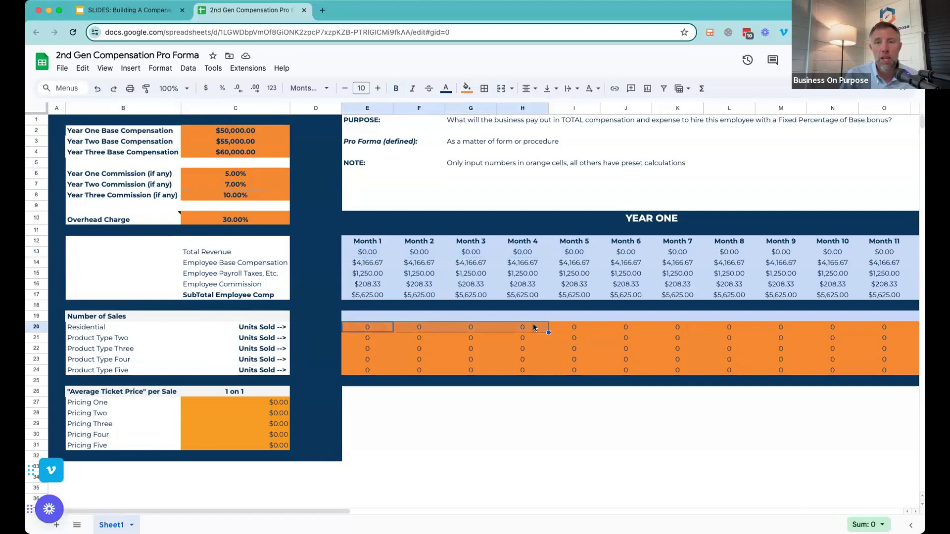
left_click(250, 403)
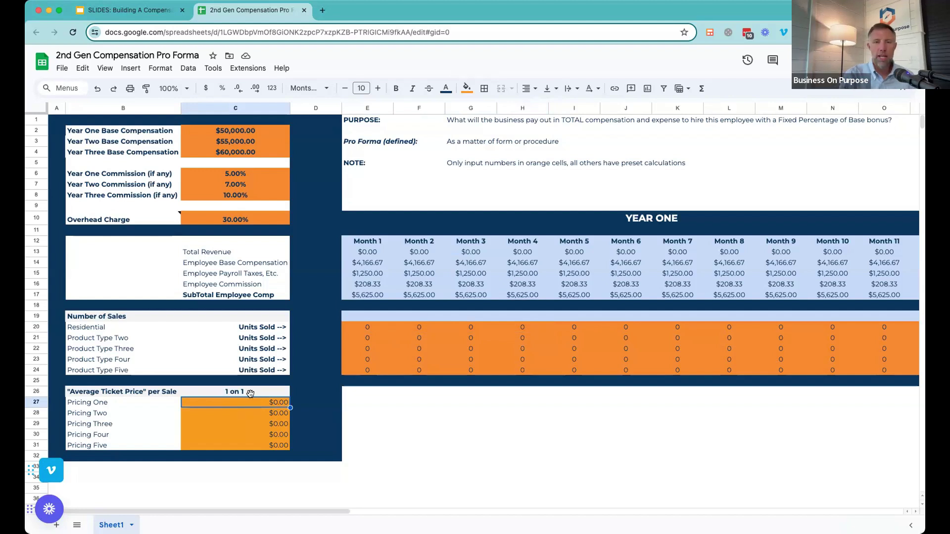
- Enter 1 Residential unit sold in Month 1 and set the Pricing One average ticket price to $10,000
left_click(367, 329)
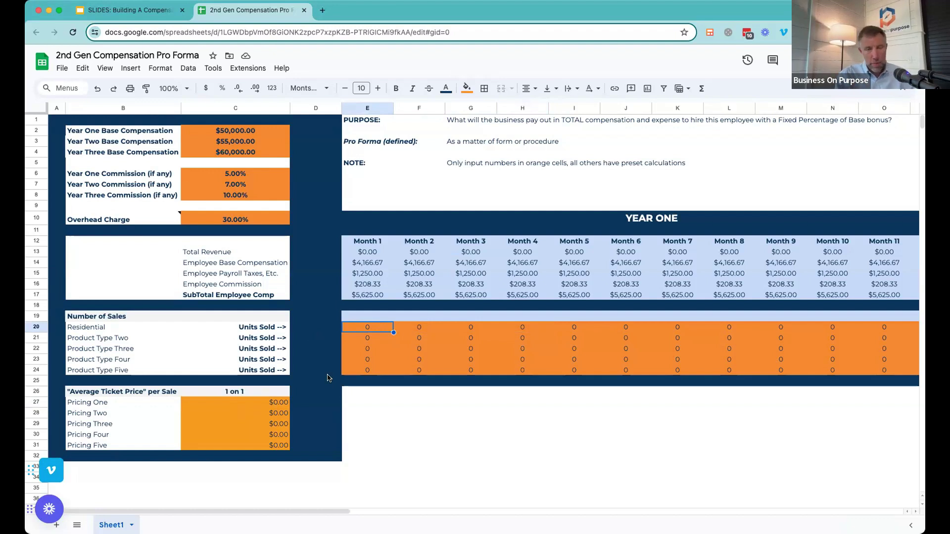
type("1")
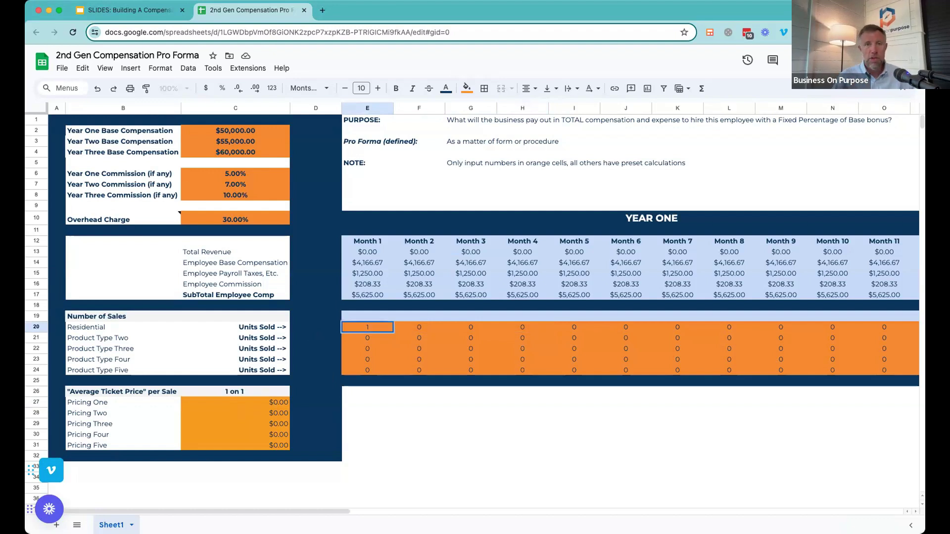
left_click(259, 400)
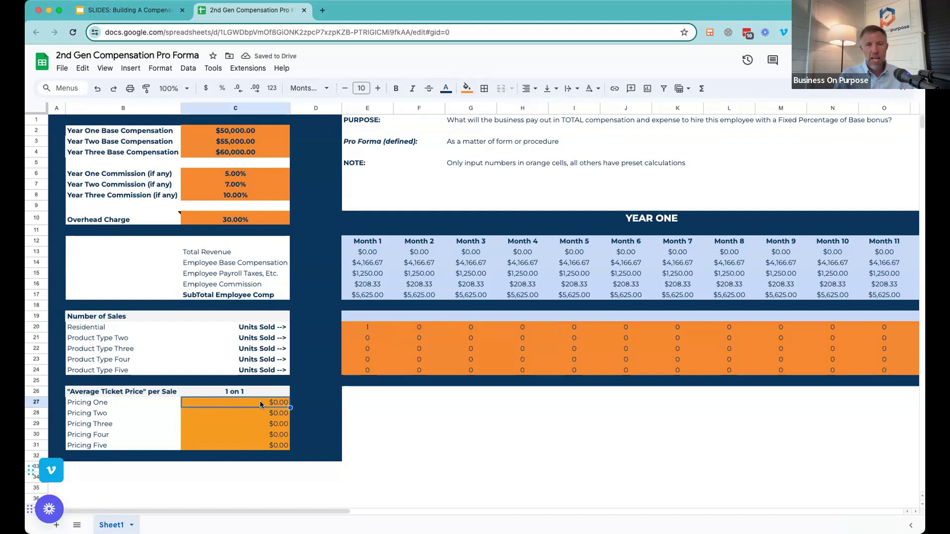
type("10000")
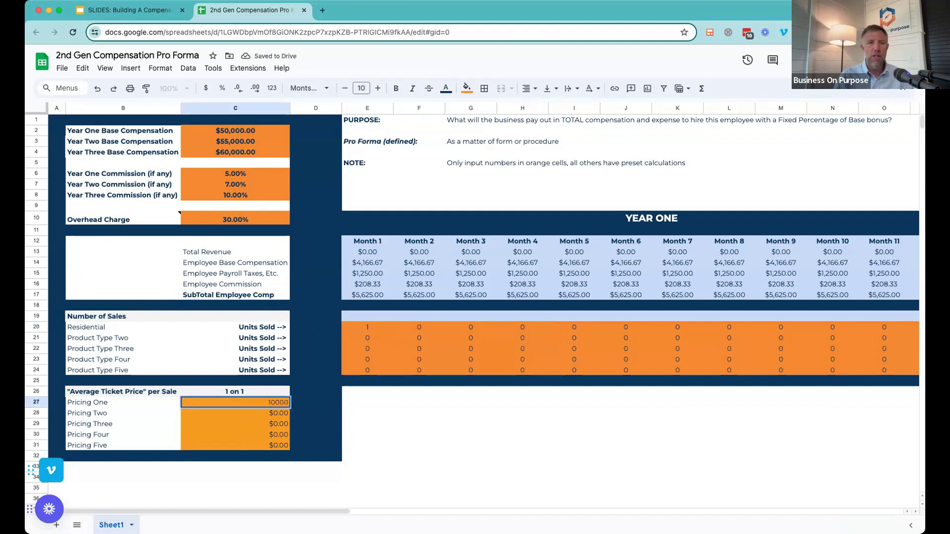
key("Return")
- Set the average ticket prices for Pricing Two to $20,000 and Pricing Three to $40,000
type("20,00")
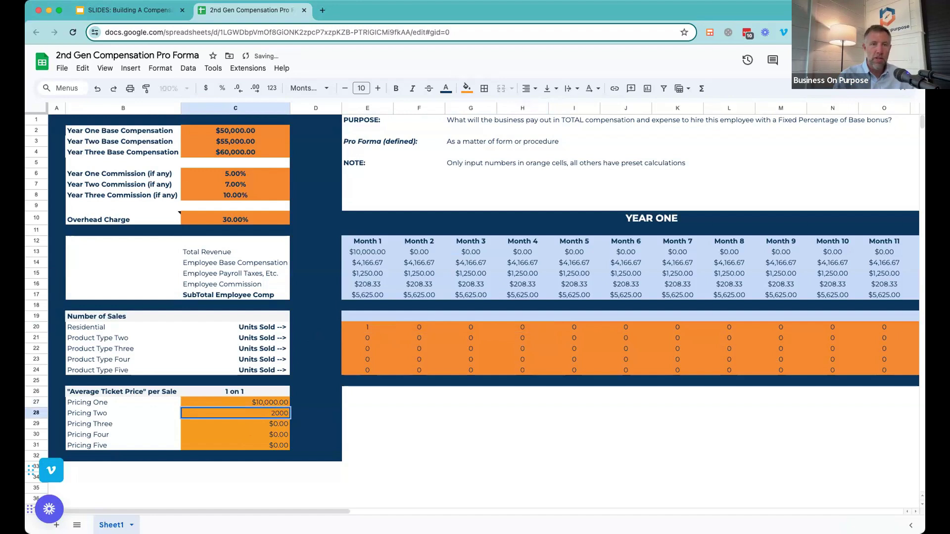
type("0")
key("Return")
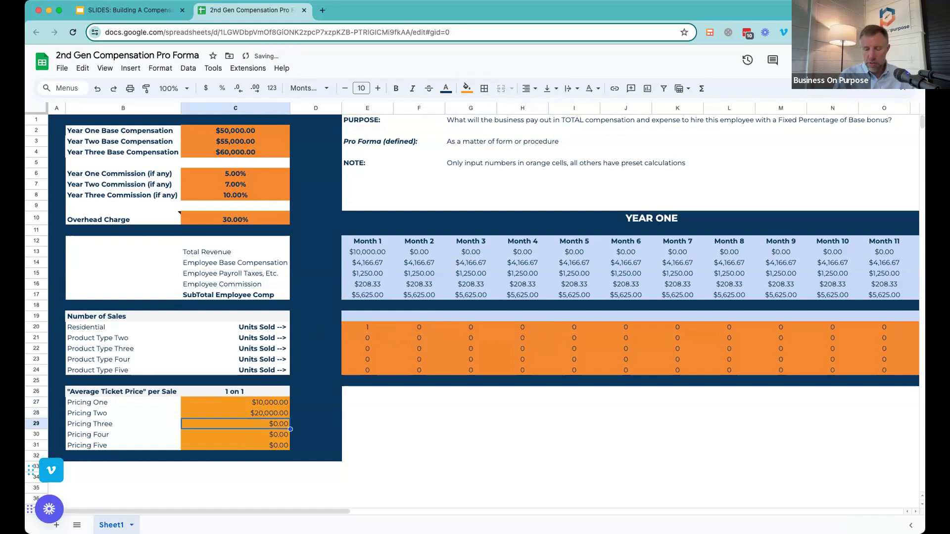
type("40000")
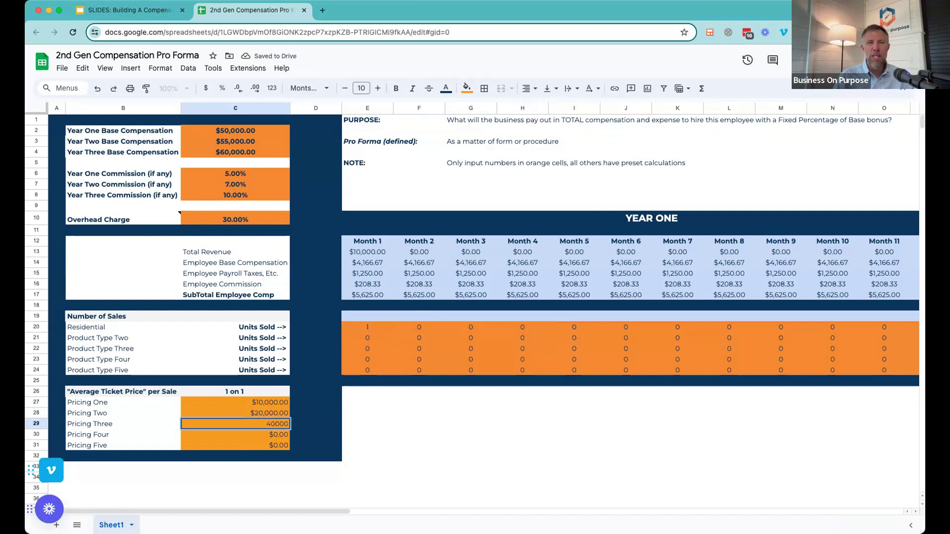
key("Return")
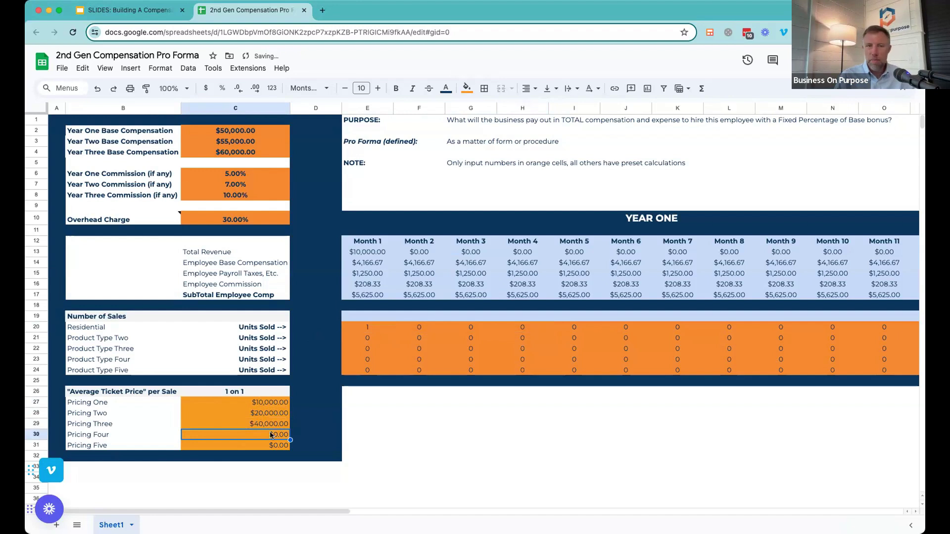
- Rename the Residential row label under Number of Sales as "Product Type One"
left_click(367, 331)
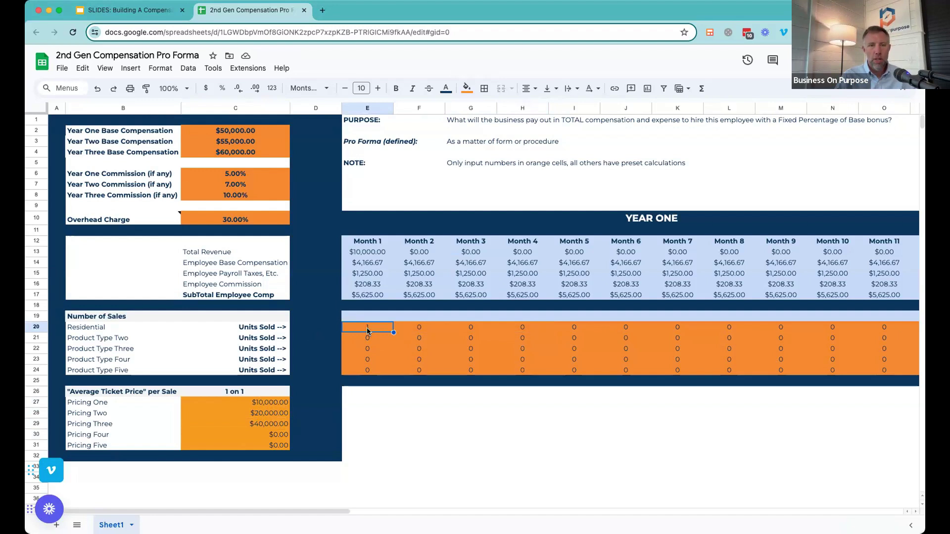
left_click(278, 383)
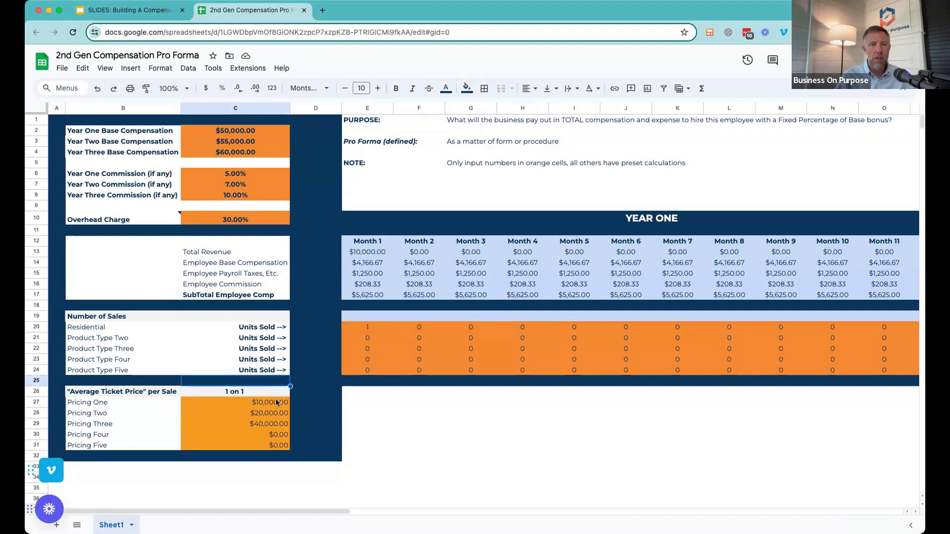
left_click(276, 402)
left_click(361, 328)
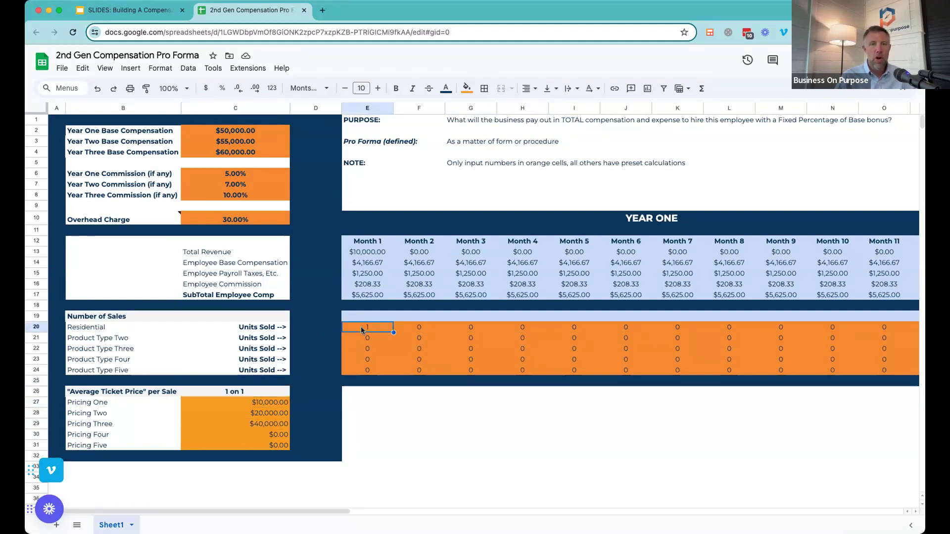
left_click(174, 327)
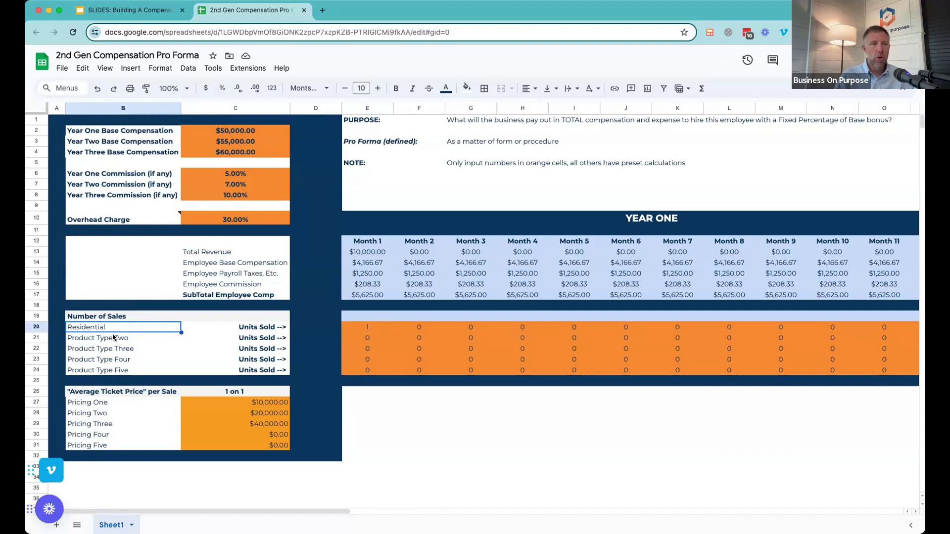
type("Product Type One")
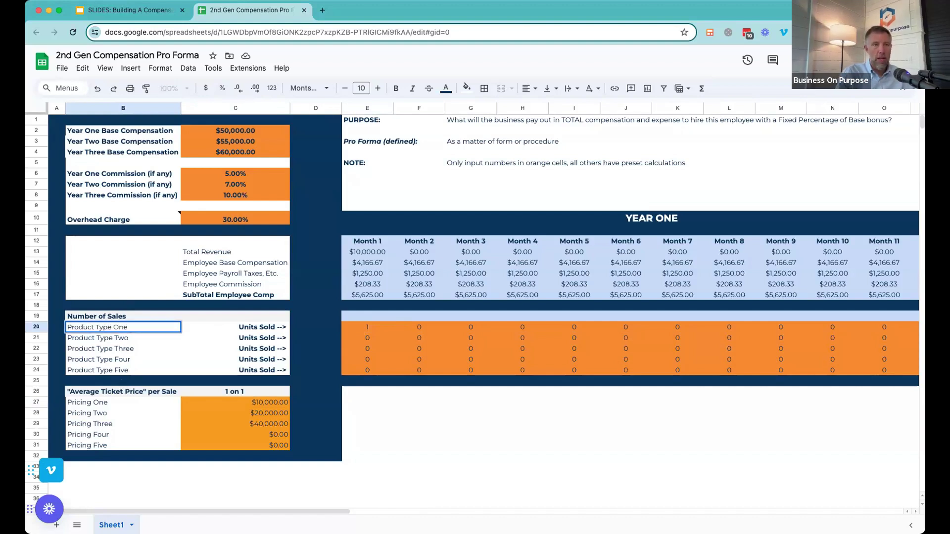
key("Return")
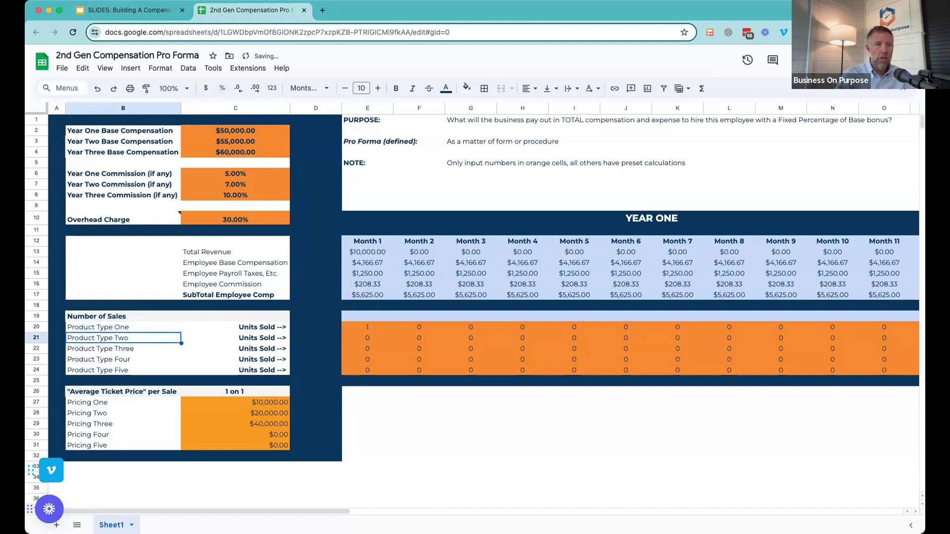
- Examine how the Product Type One row and its Month 1 units correspond to the Pricing One label and ticket price
left_click(128, 329)
left_click(126, 400)
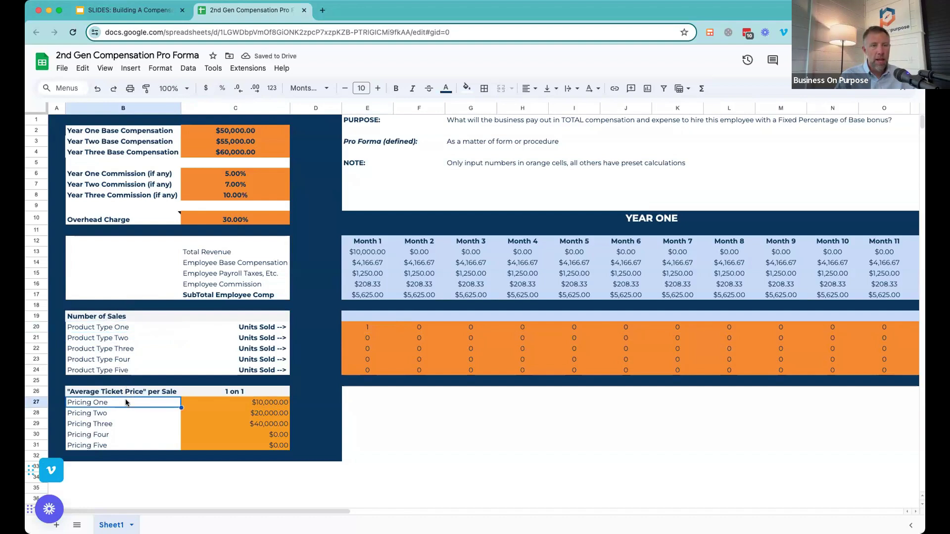
left_click(128, 330)
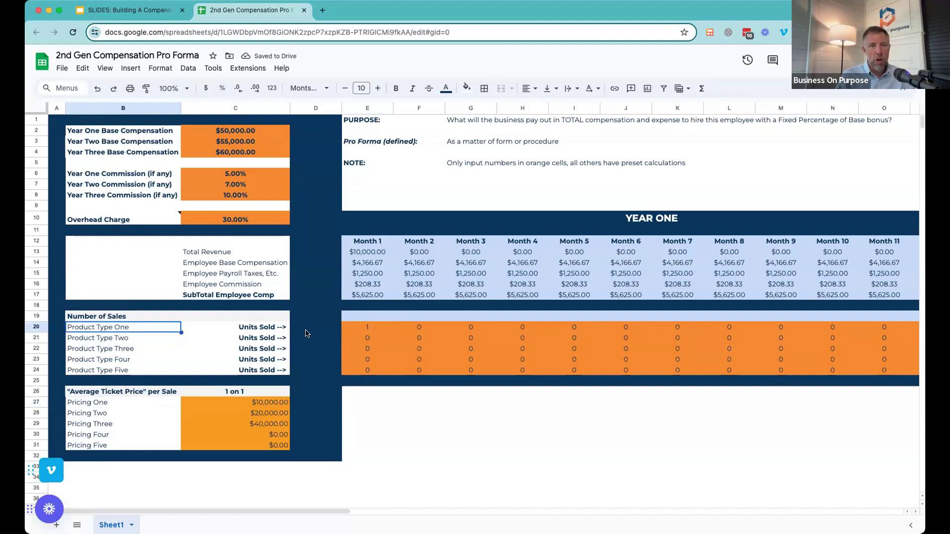
left_click(360, 324)
left_click(271, 403)
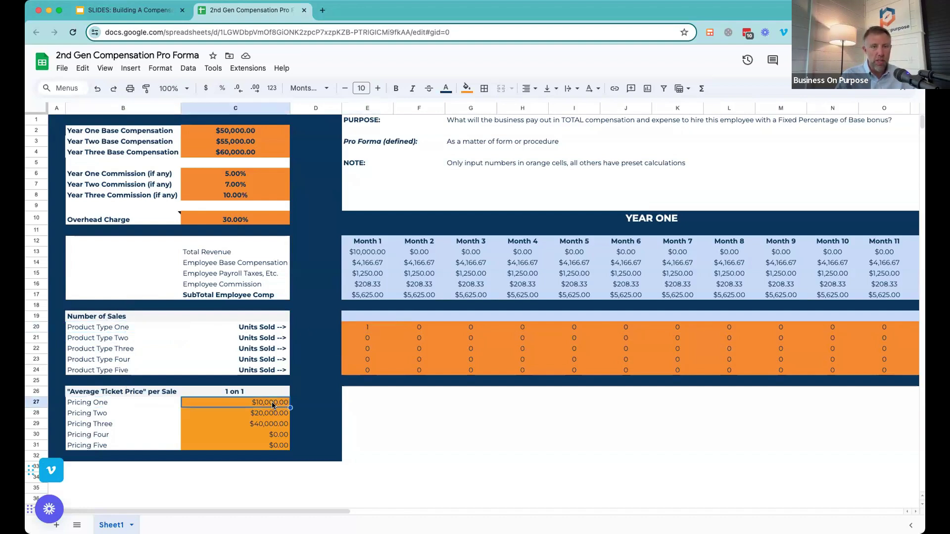
- Enter 1 unit sold for Product Type Two in Month 1 and check that month's Total Revenue
left_click(361, 339)
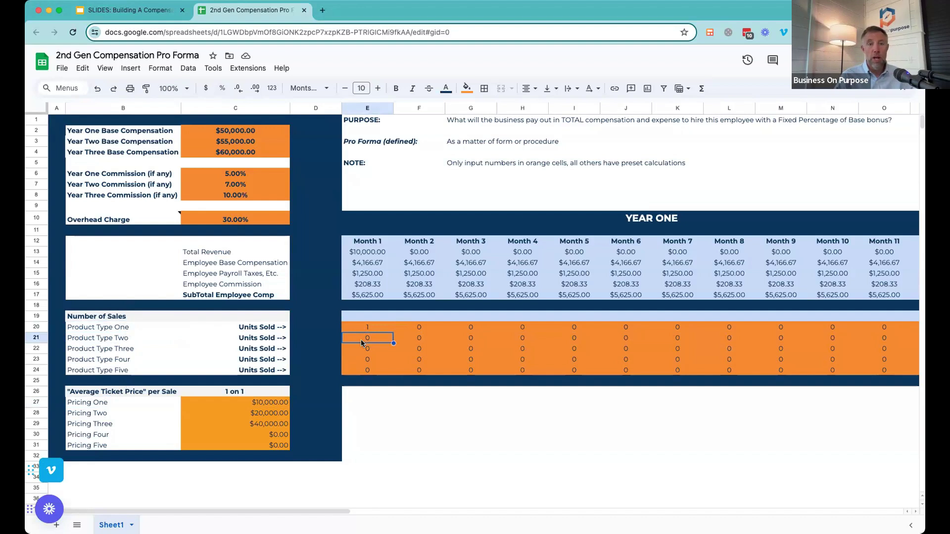
type("1")
left_click(363, 370)
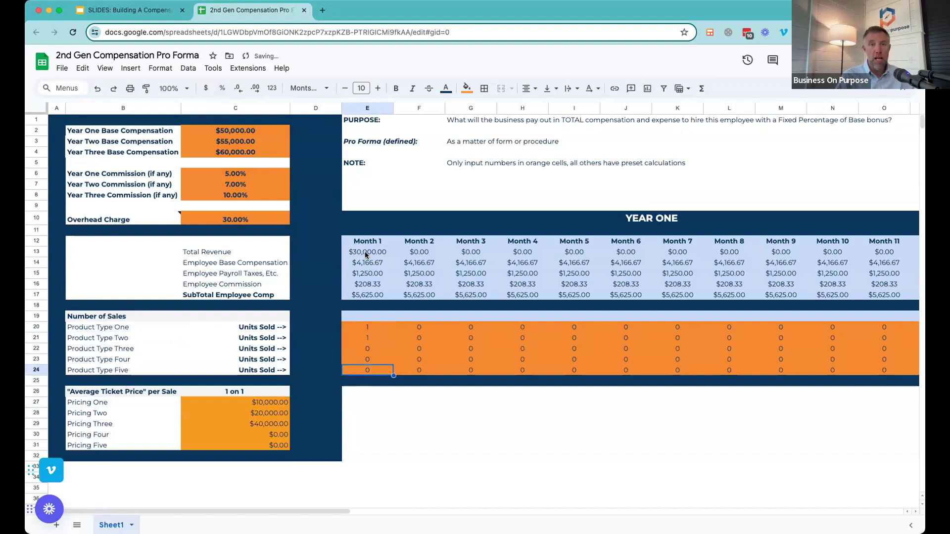
left_click(365, 253)
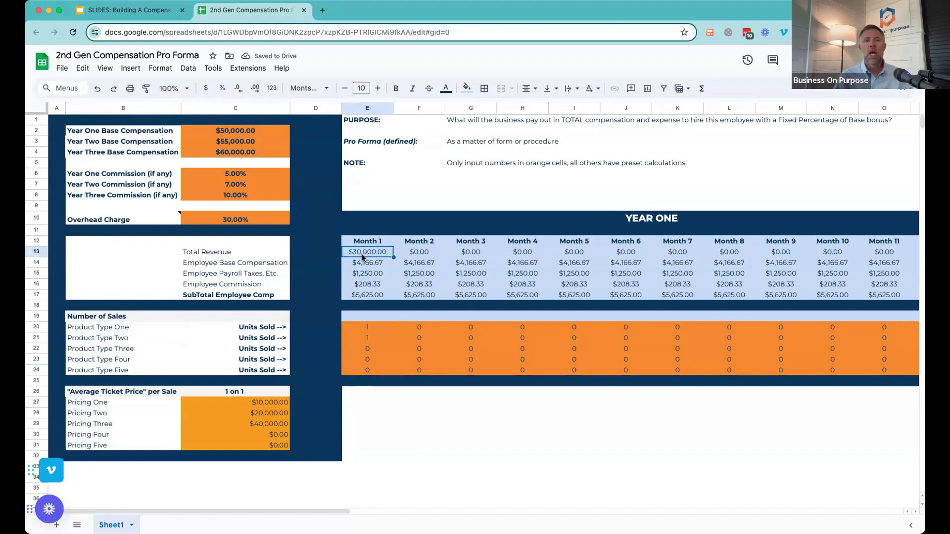
- Reset the Month 1 units sold for Product Type Two to 0
left_click(368, 327)
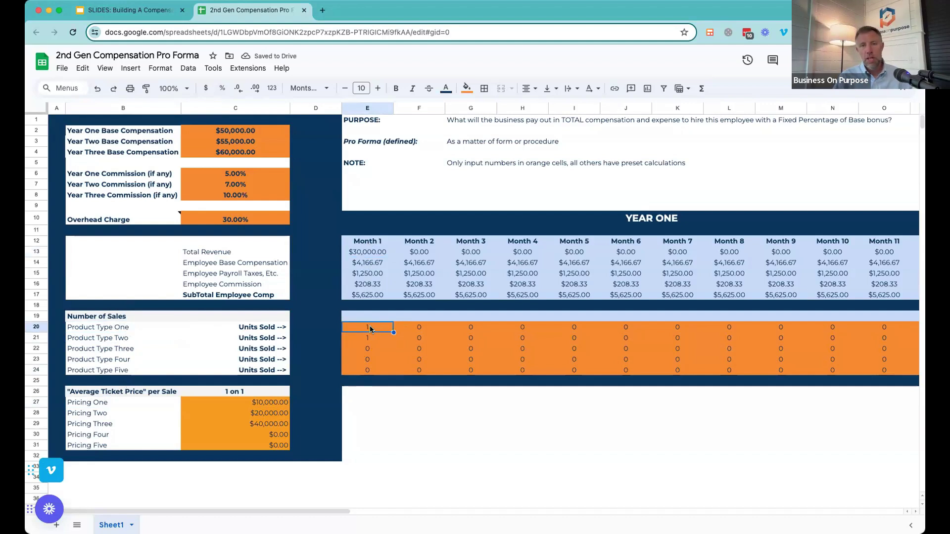
left_click(372, 338)
type("0")
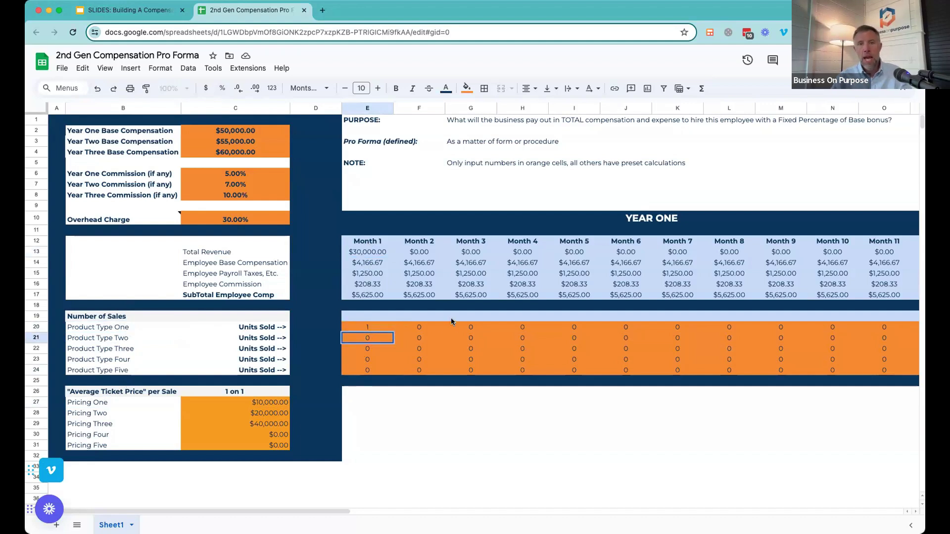
left_click(470, 334)
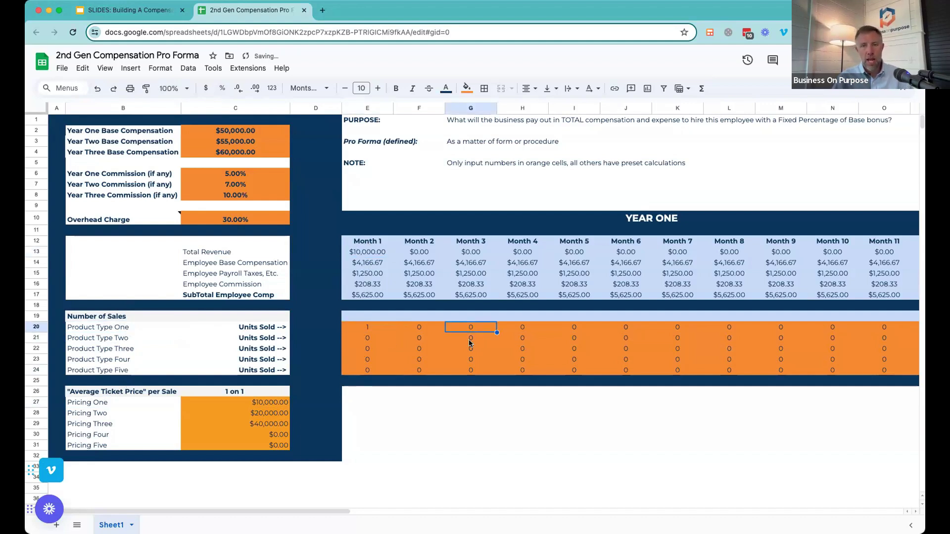
- Enter 1 unit sold for Product Type Two in Month 3 and 1 unit for Product Type Three in Month 5
type("1")
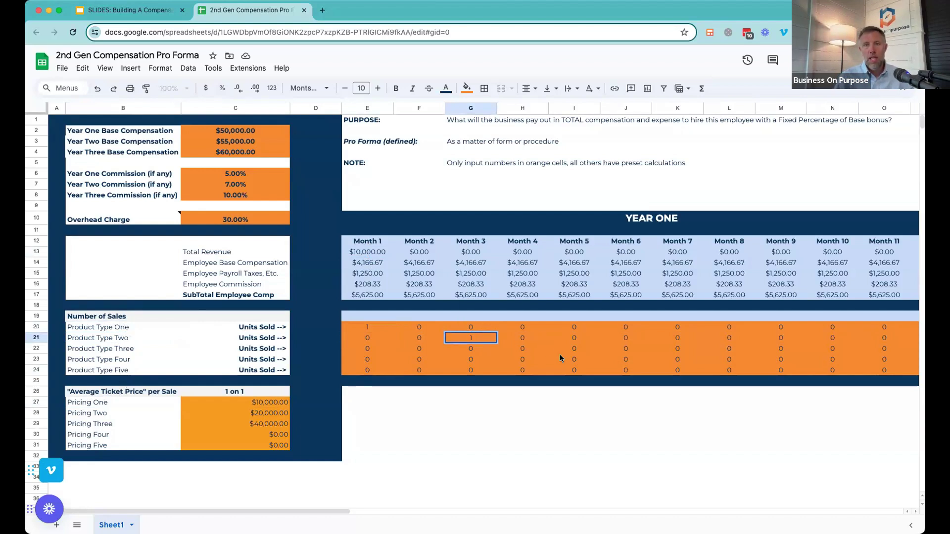
left_click(574, 349)
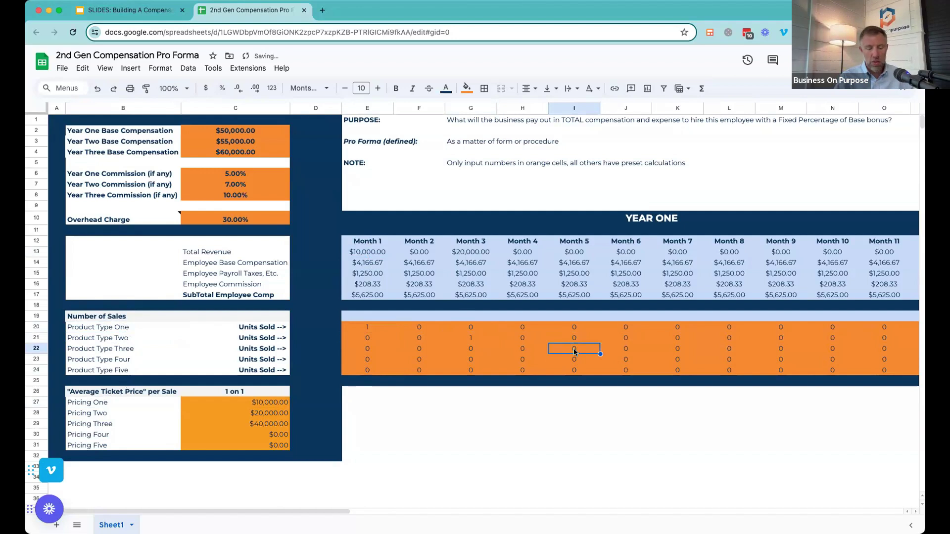
type("1")
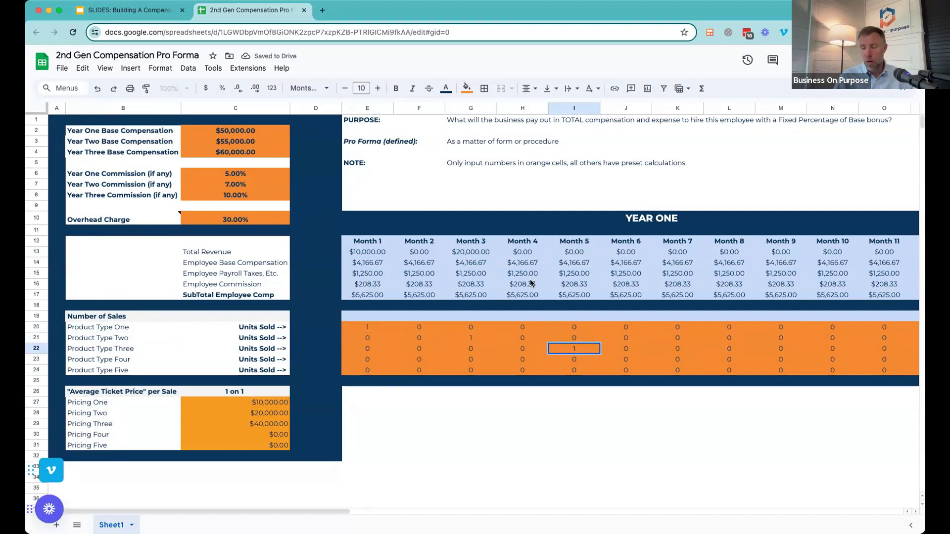
- Review Total Revenue for Months 1 to 5 alongside the Year One Base Compensation and the units sold
left_click(355, 252)
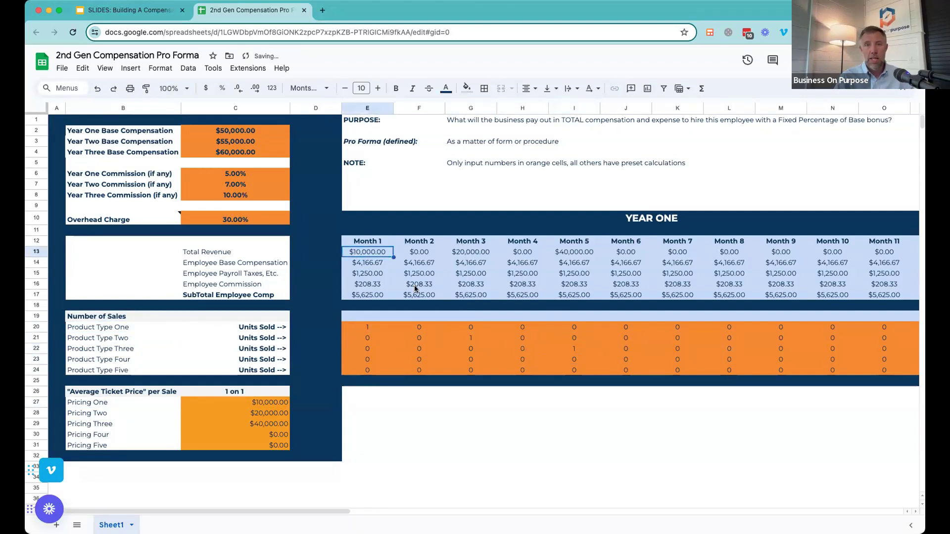
left_click(423, 251)
left_click(468, 250)
left_click(521, 251)
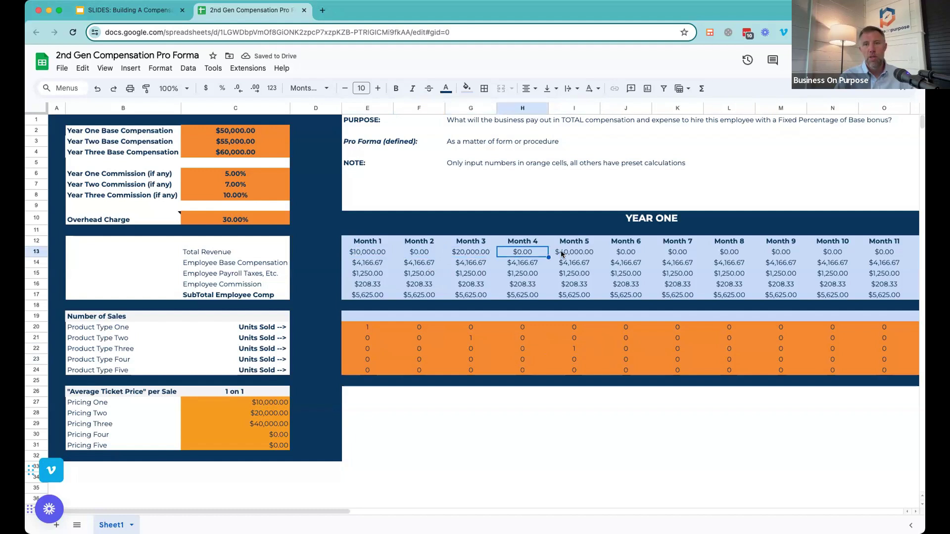
left_click(562, 255)
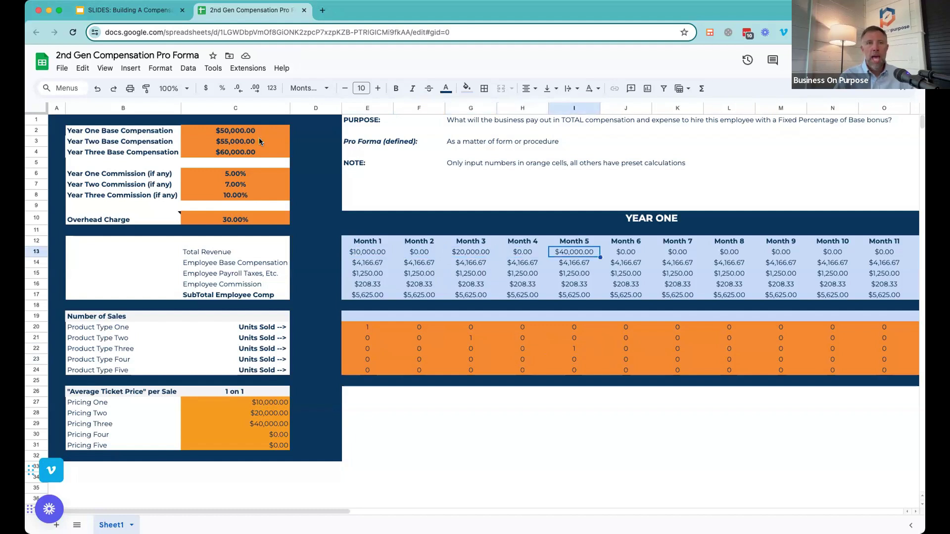
left_click(241, 133)
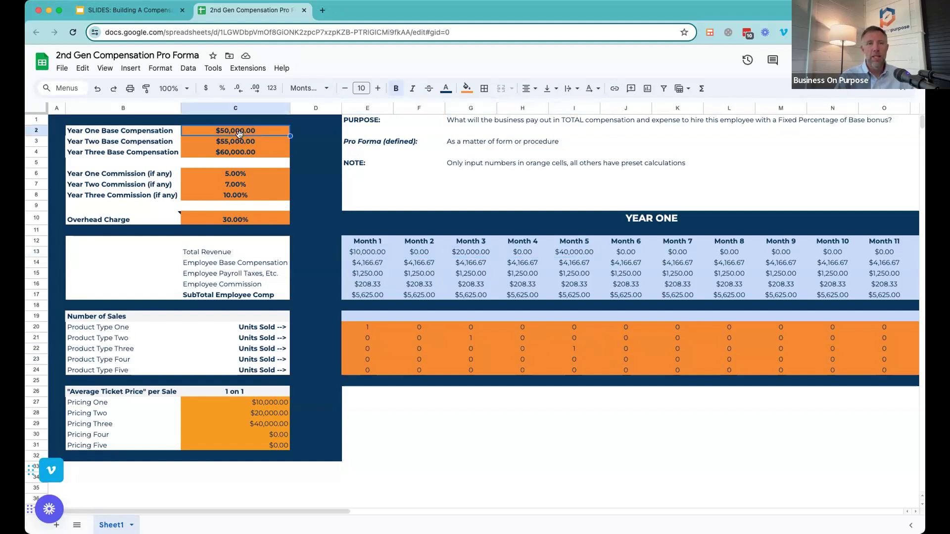
left_click_drag(556, 315, 406, 370)
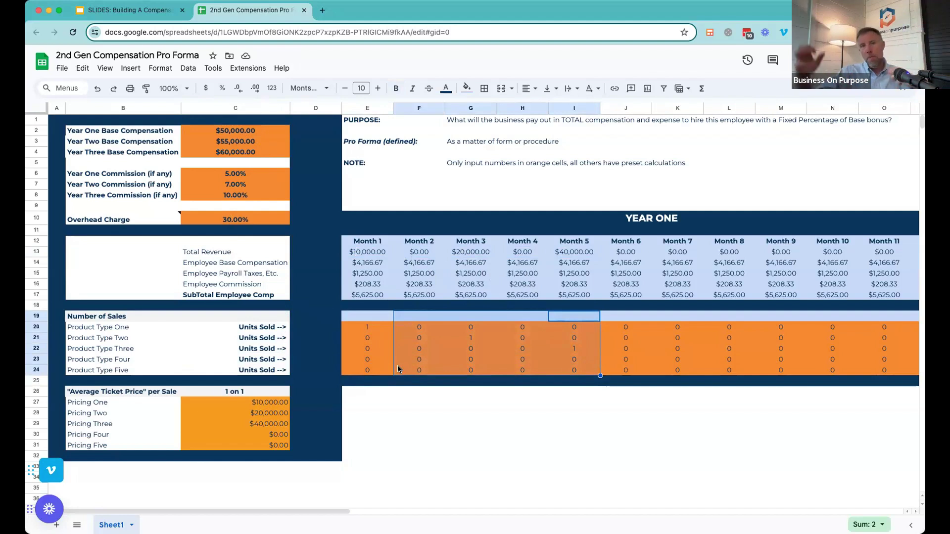
left_click(355, 255)
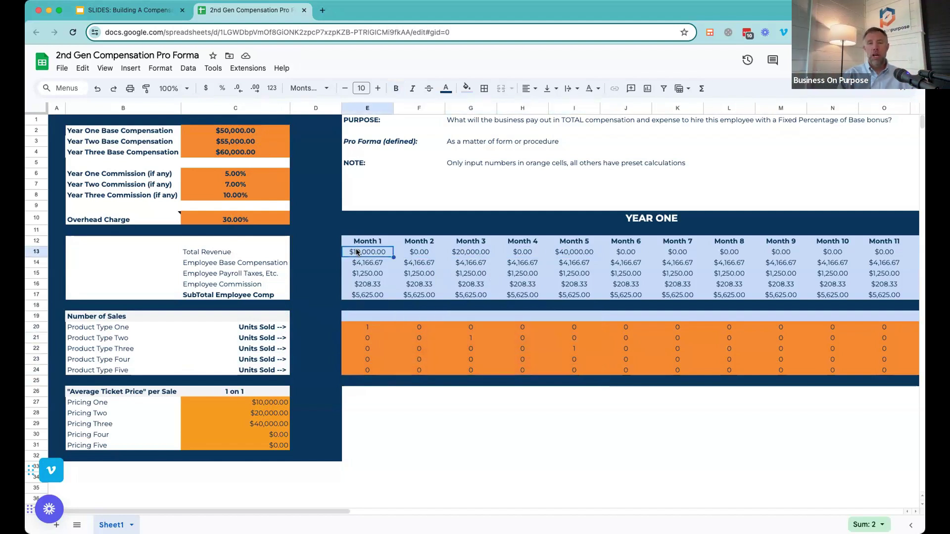
- Examine how Month 1's base compensation, payroll taxes, commission and subtotal relate to the Year One Base Compensation and Commission inputs
left_click(217, 133)
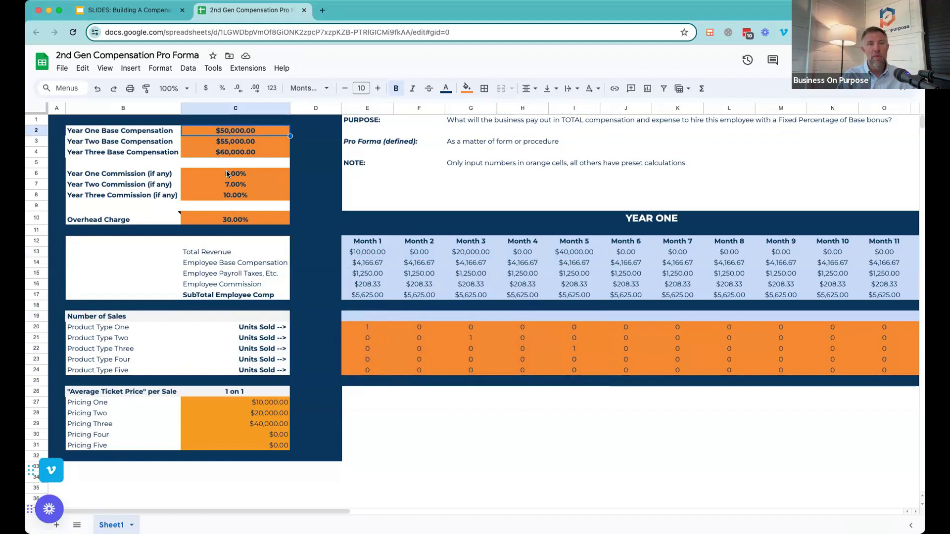
left_click(226, 174)
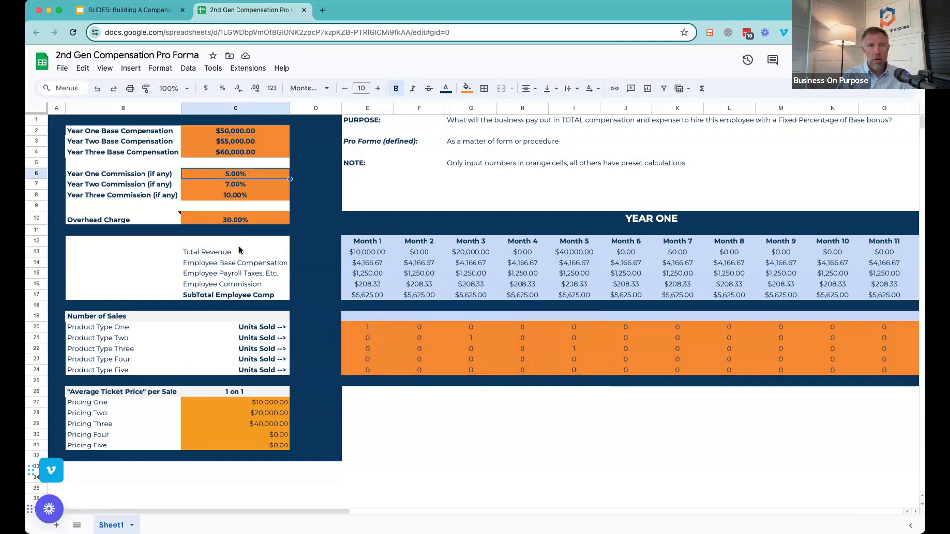
left_click(366, 252)
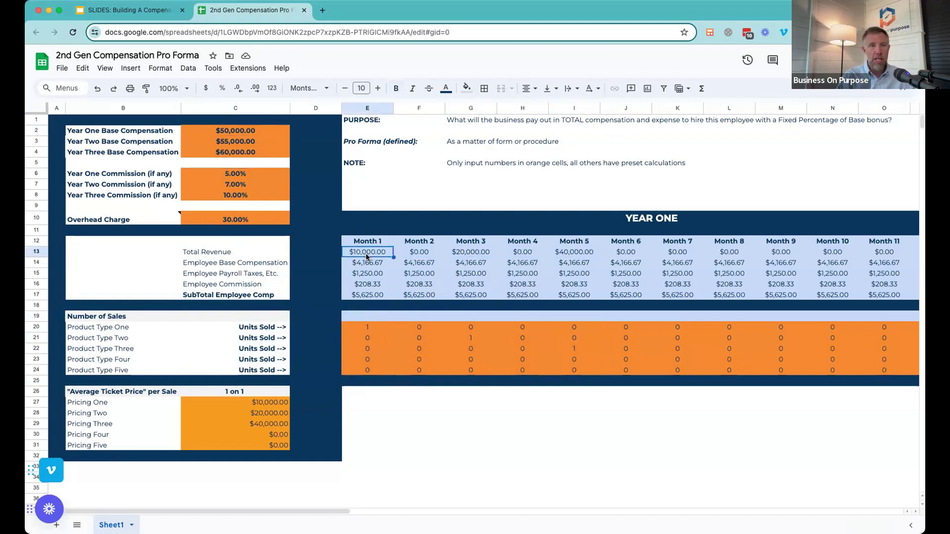
left_click(369, 265)
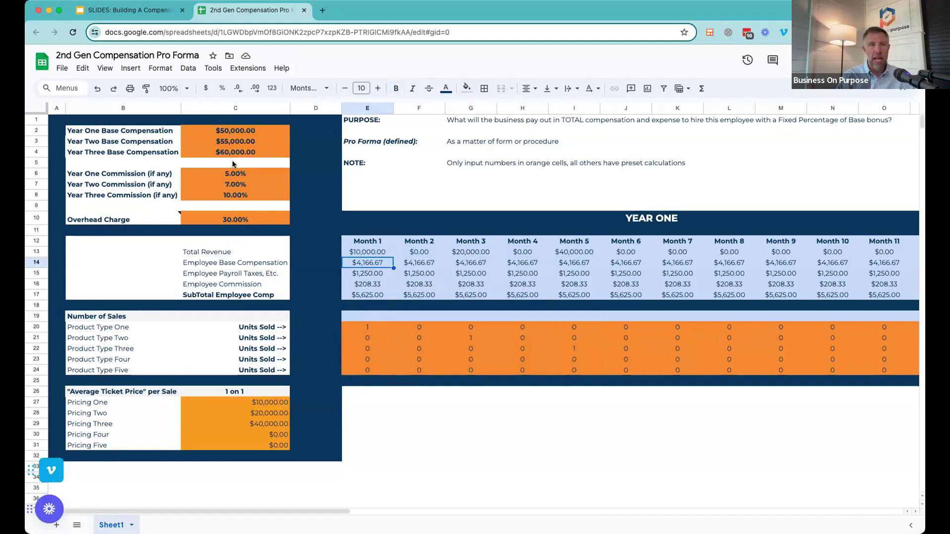
left_click(204, 128)
left_click(368, 276)
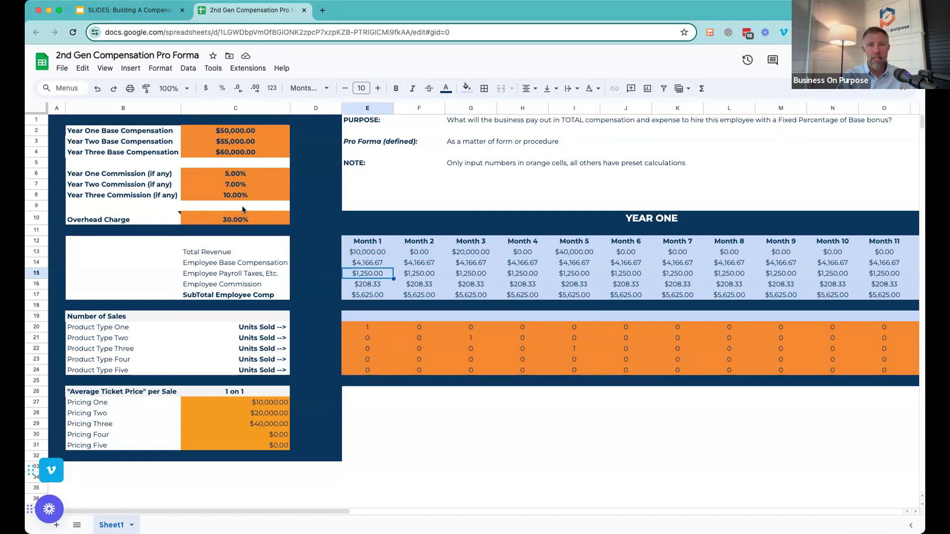
left_click(368, 285)
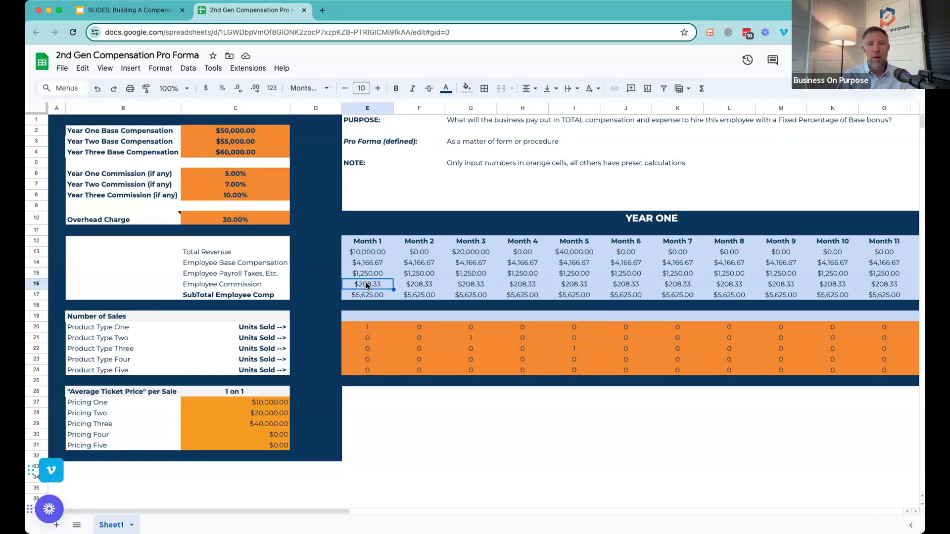
left_click(245, 170)
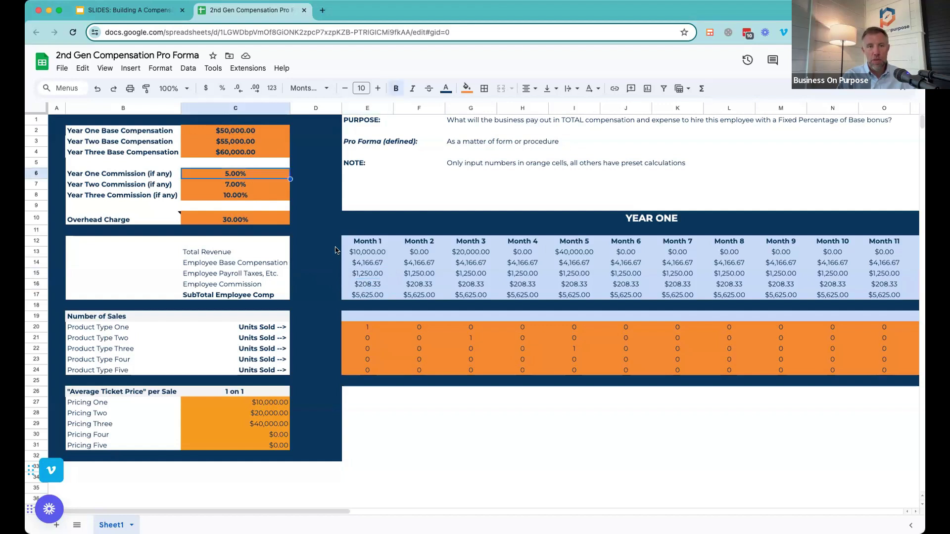
left_click(365, 264)
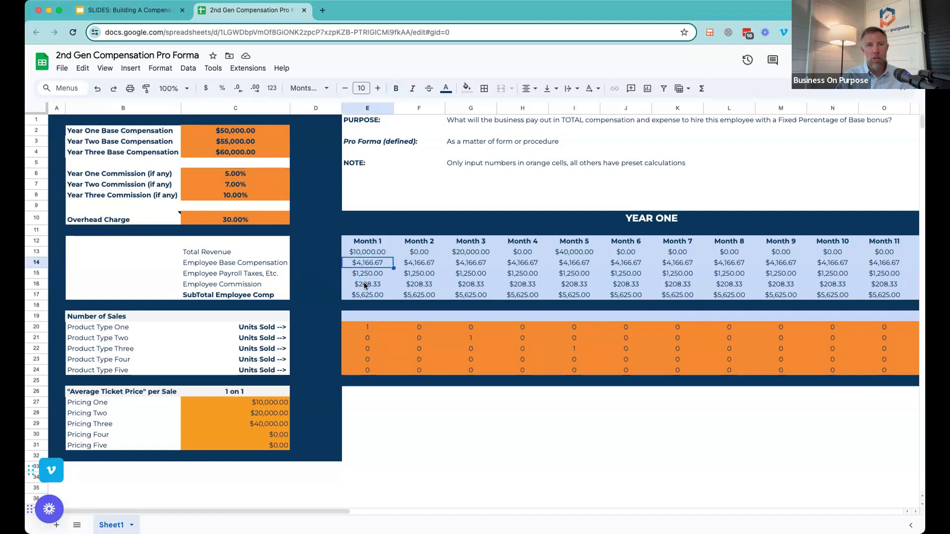
left_click(366, 273)
left_click(366, 286)
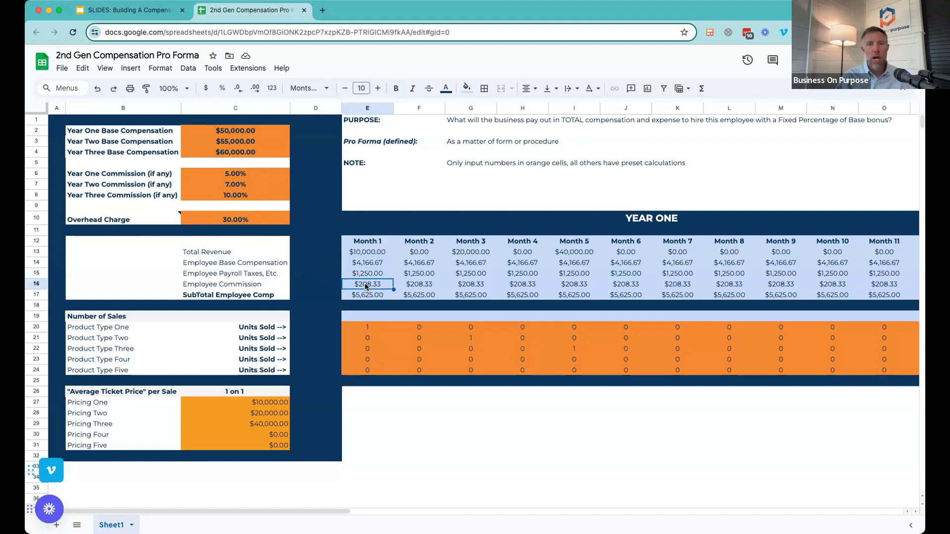
left_click(366, 296)
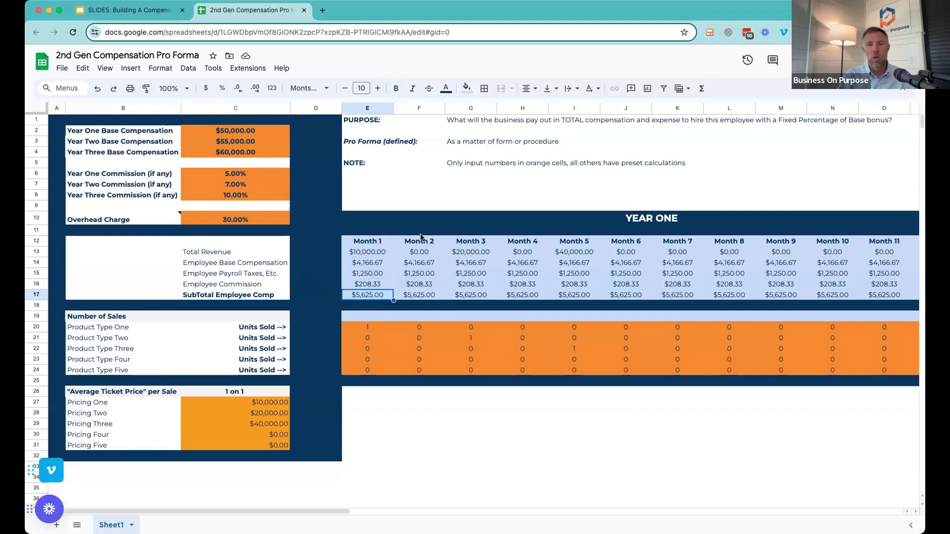
- Compare SubTotal Employee Comp with Total Revenue for Months 1 and 2
left_click(414, 296)
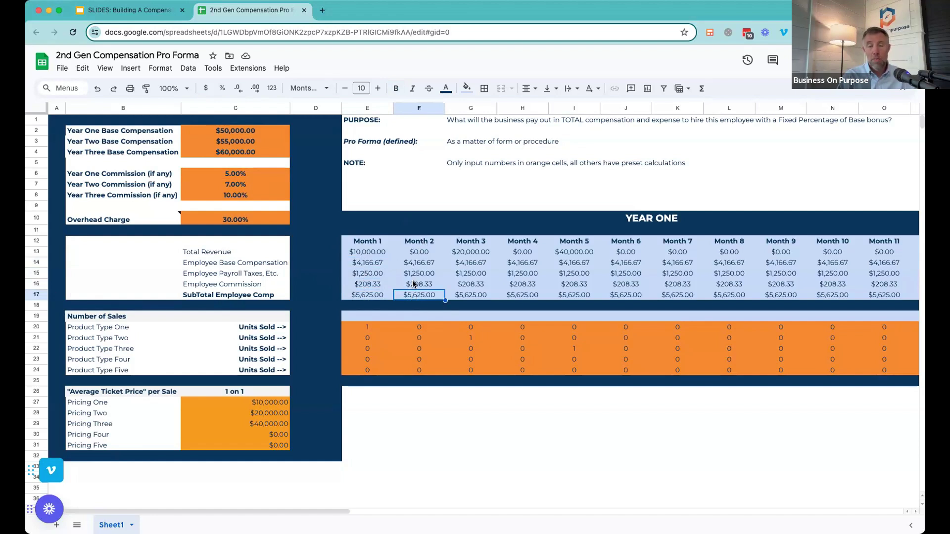
left_click(369, 296)
left_click(371, 253)
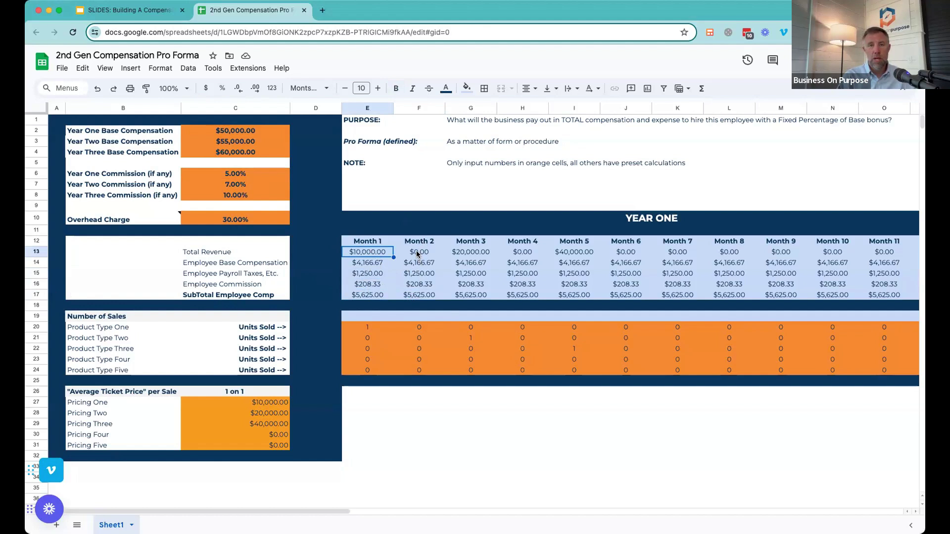
left_click(420, 296)
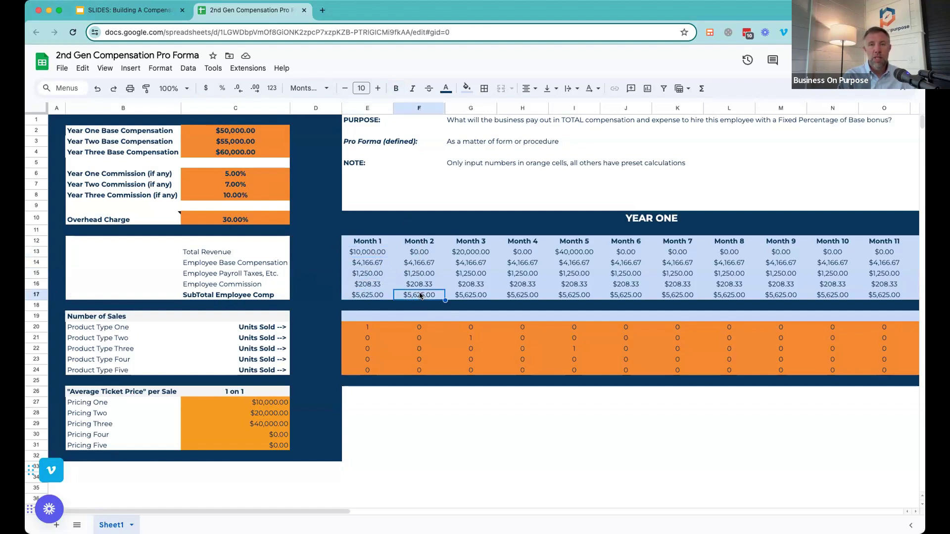
left_click(416, 251)
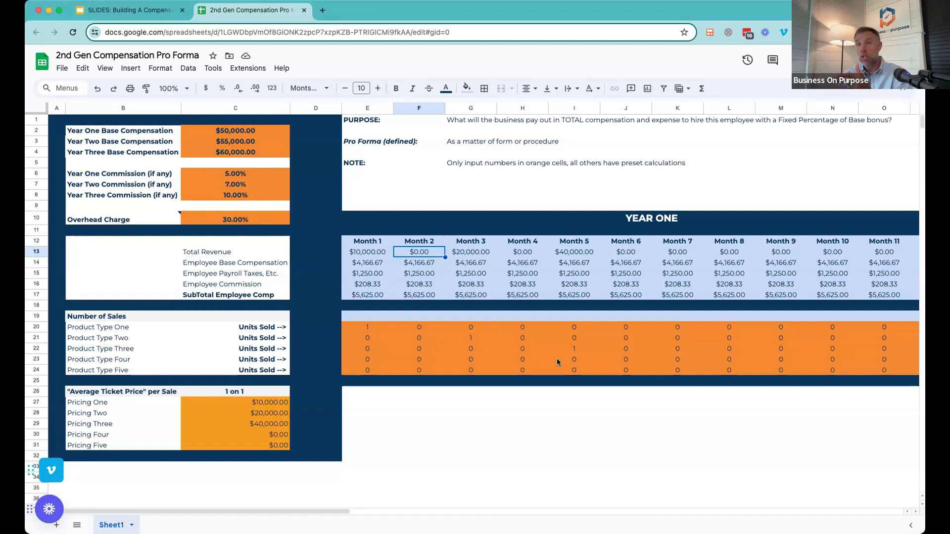
- Enter 2 units sold for Product Type One in Month 6
left_click(627, 330)
type("2")
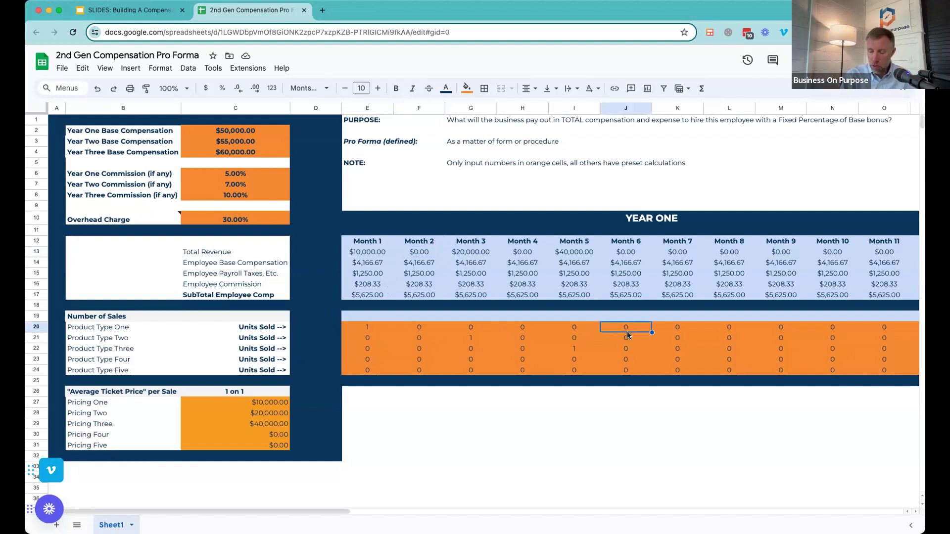
key("Return")
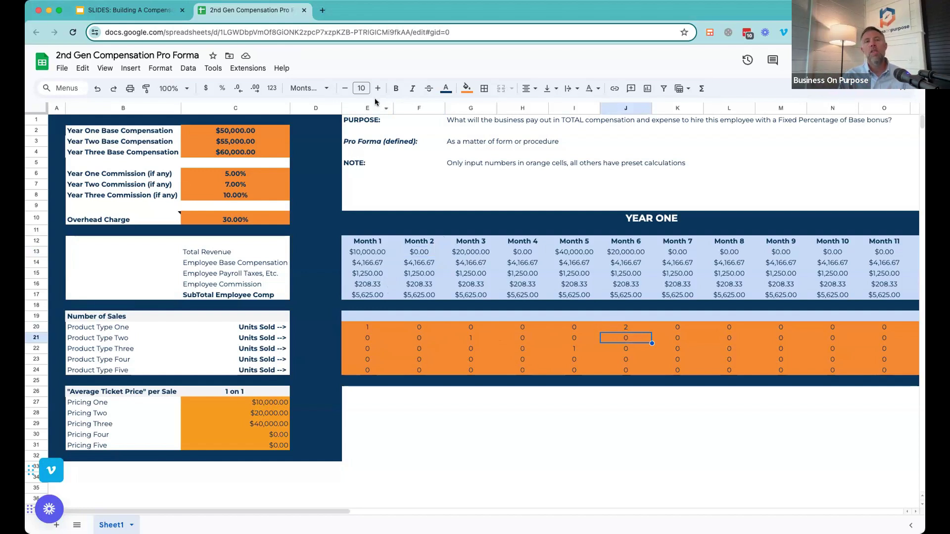
- Set the Year One Base Compensation to $55,000
left_click(231, 132)
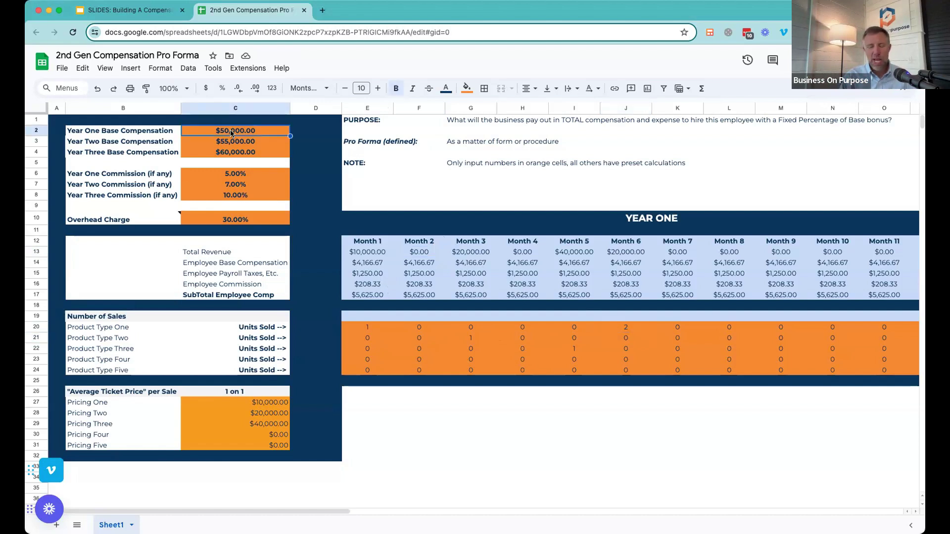
type("55")
key("Return")
key("Return")
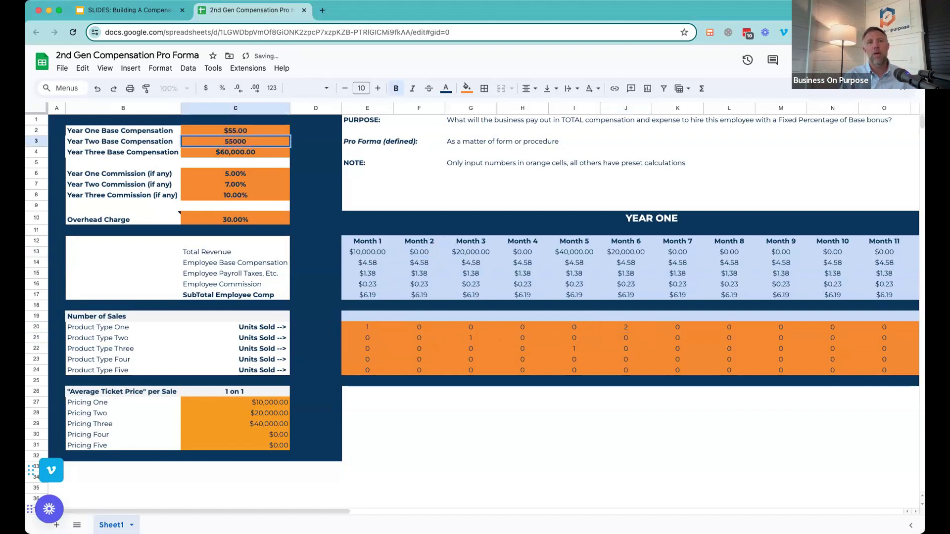
left_click(270, 131)
type("55000")
key("Return")
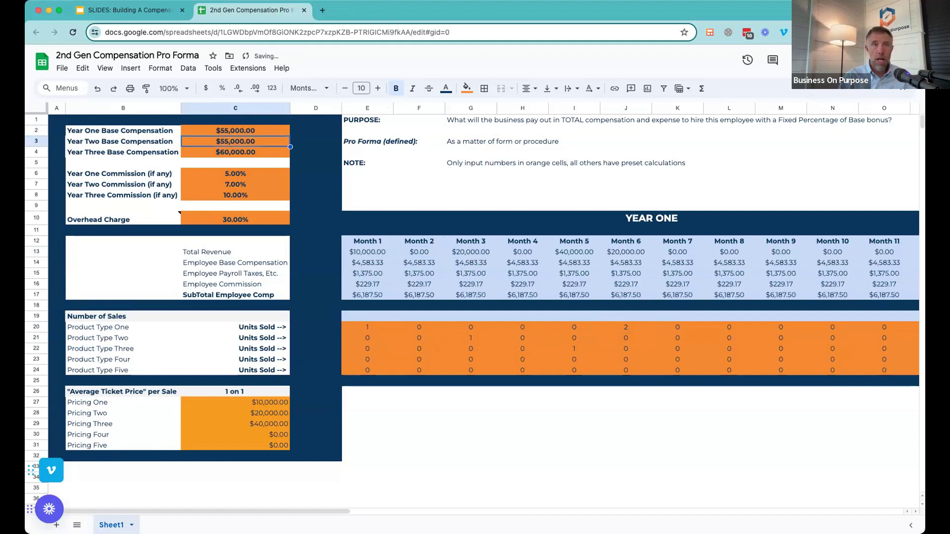
- Set the Year One Commission to 6% and check Month 1's SubTotal Employee Comp and the Total Revenue for Months 1 to 6
left_click(255, 177)
type("6")
key("Return")
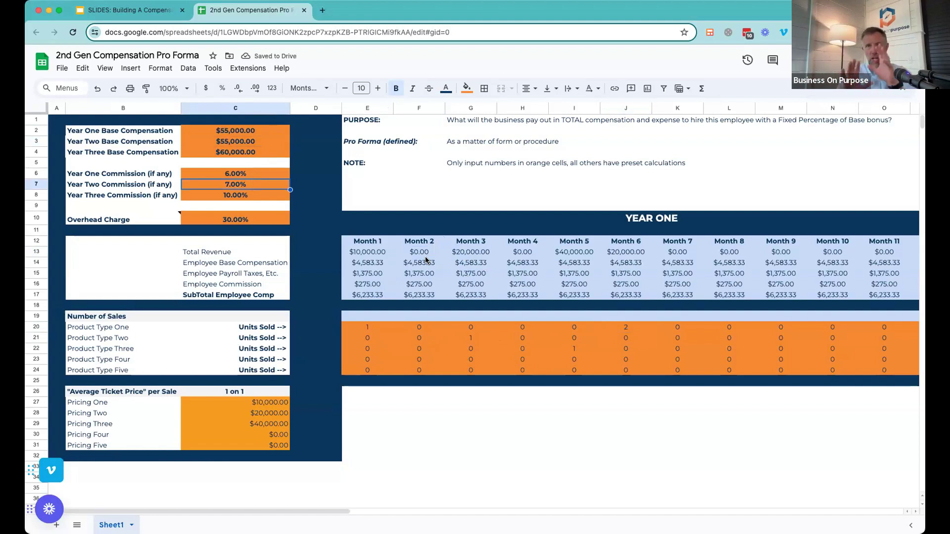
left_click(365, 296)
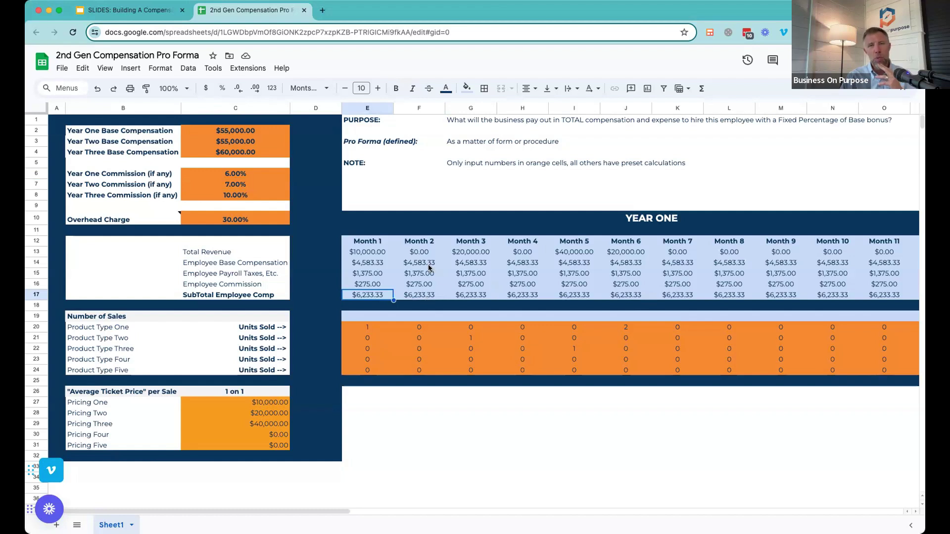
left_click_drag(370, 251, 628, 256)
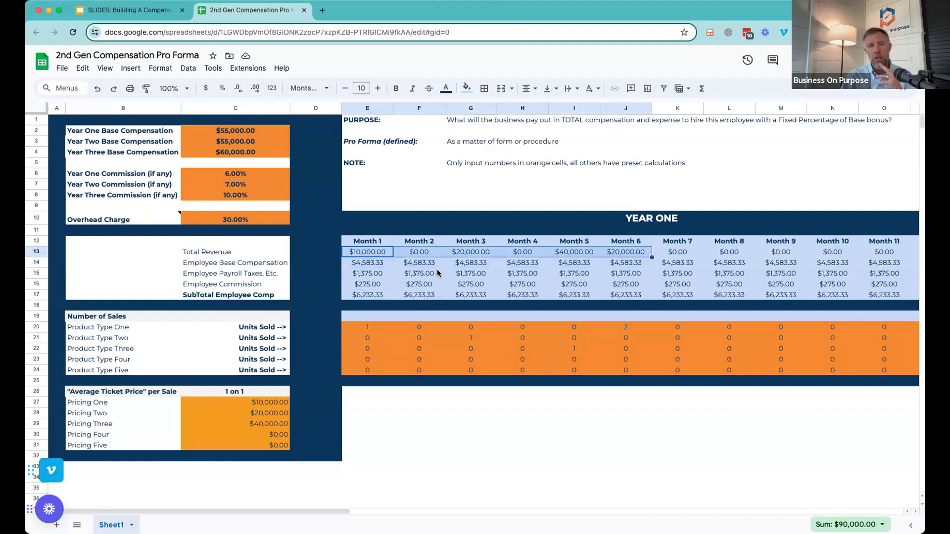
- Set the Year One Base Compensation to $50,000
left_click(241, 130)
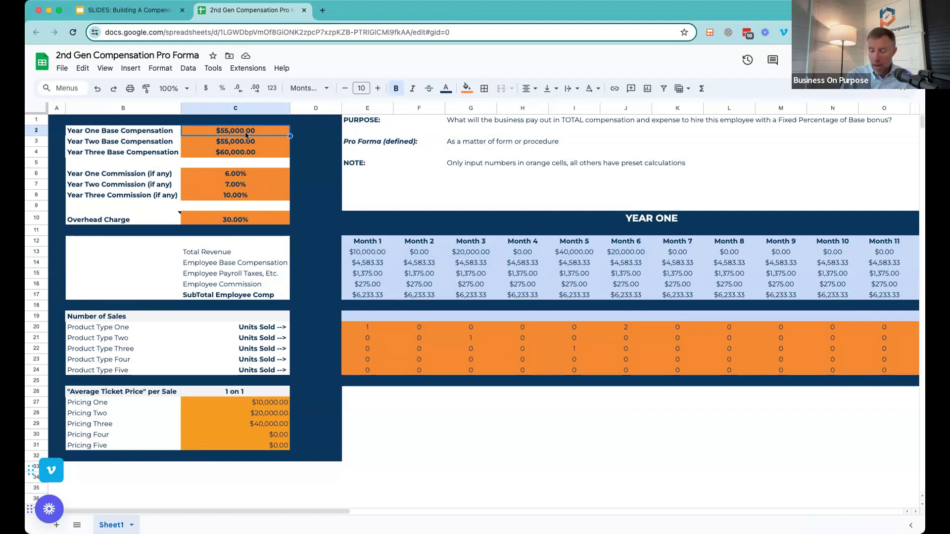
type("50000")
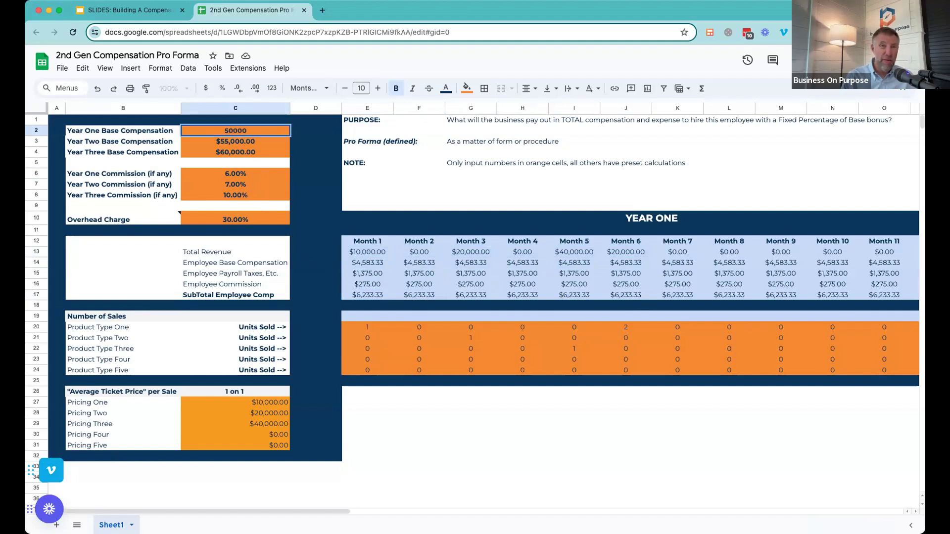
key("Return")
- Try a Year One Commission of 10% and undo that change
left_click(238, 177)
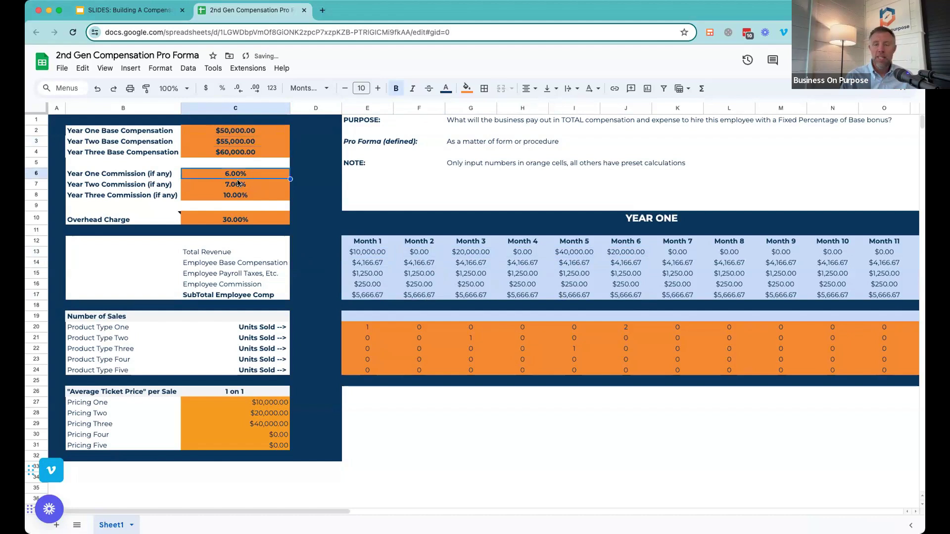
type("10")
key("Return")
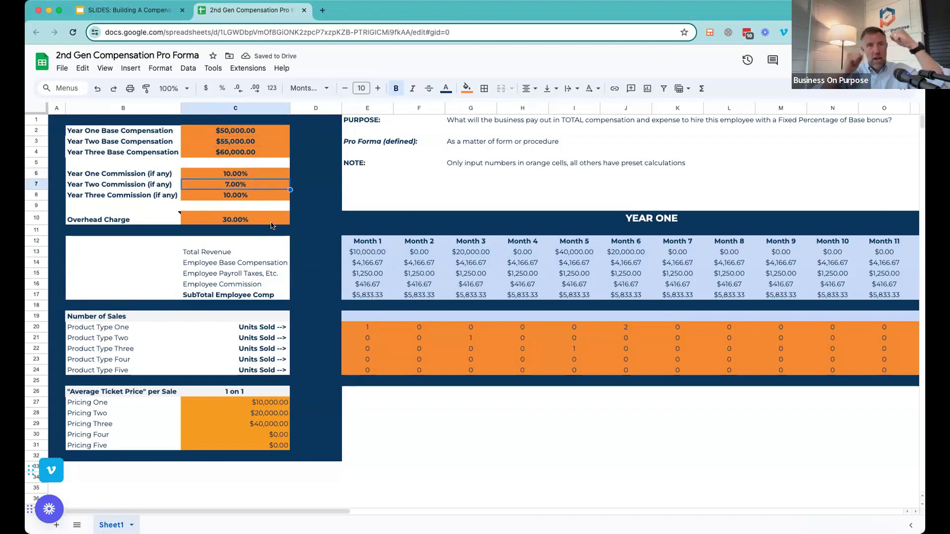
key("super+z")
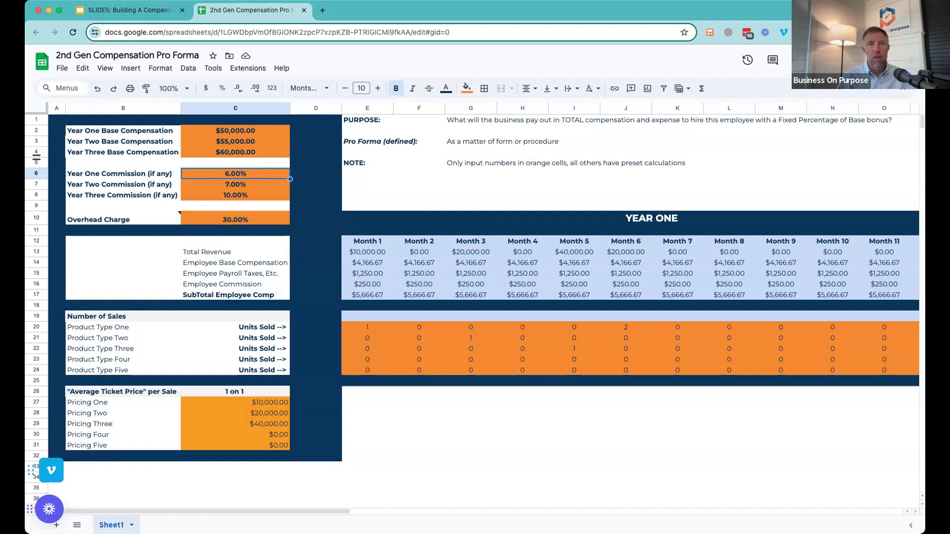
- Switch to the compensation plan deck in Google Slides and present it full screen from the Increase Incentive = Increase Income slide
left_click(129, 10)
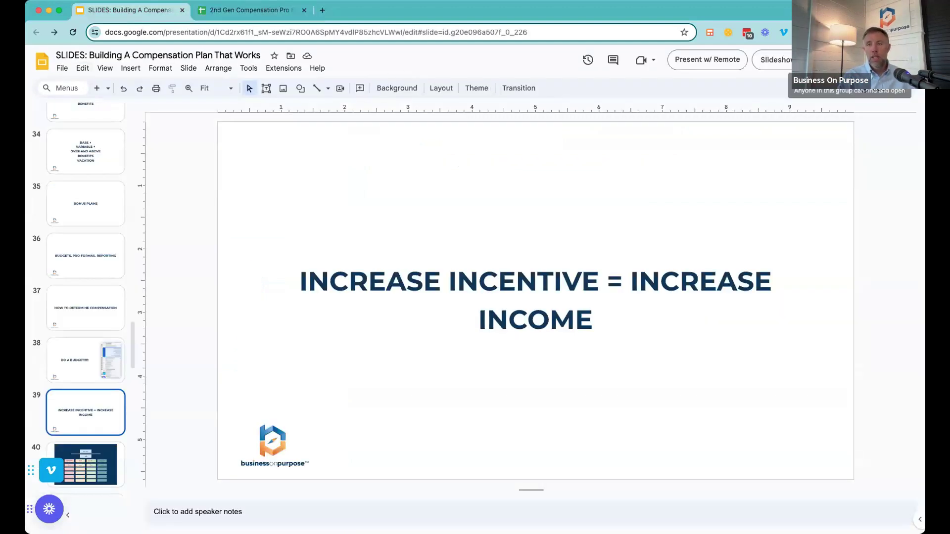
left_click(774, 60)
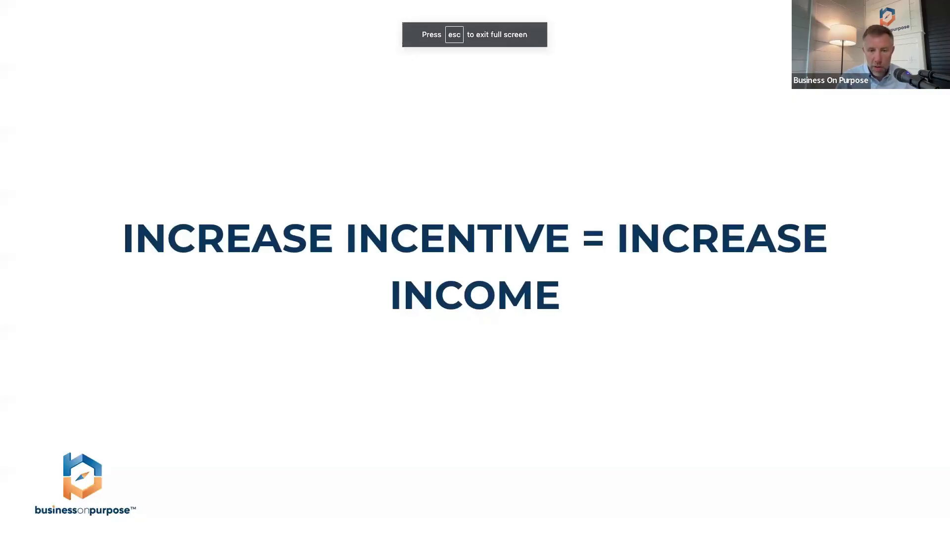